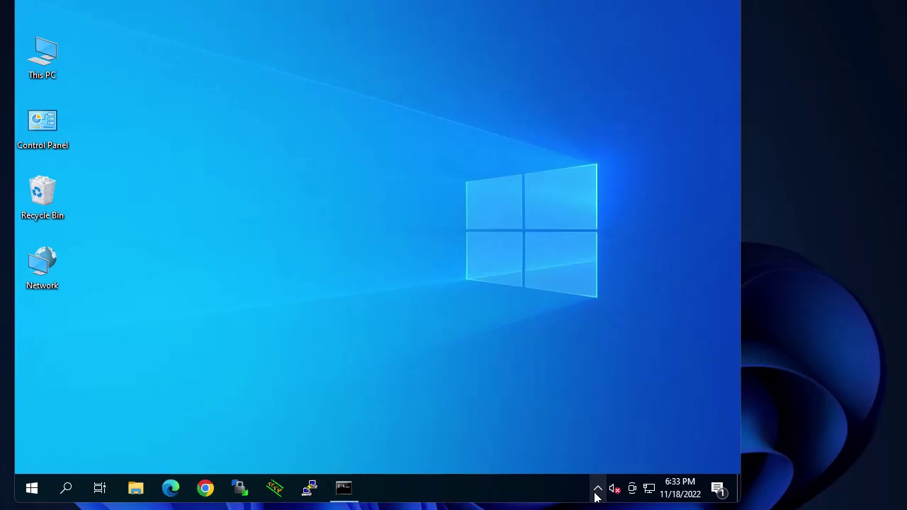
# Step: Open the Command Prompt on the Windows machine and run ipconfig to check its IP configuration
pyautogui.click(343, 489)
pyautogui.click(344, 489)
pyautogui.click(344, 488)
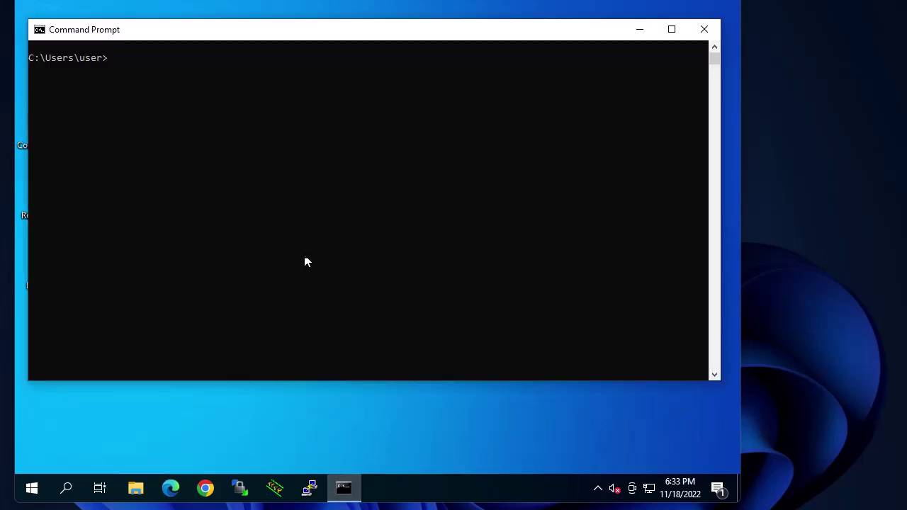
pyautogui.write('ipconfig')
pyautogui.press('Return')
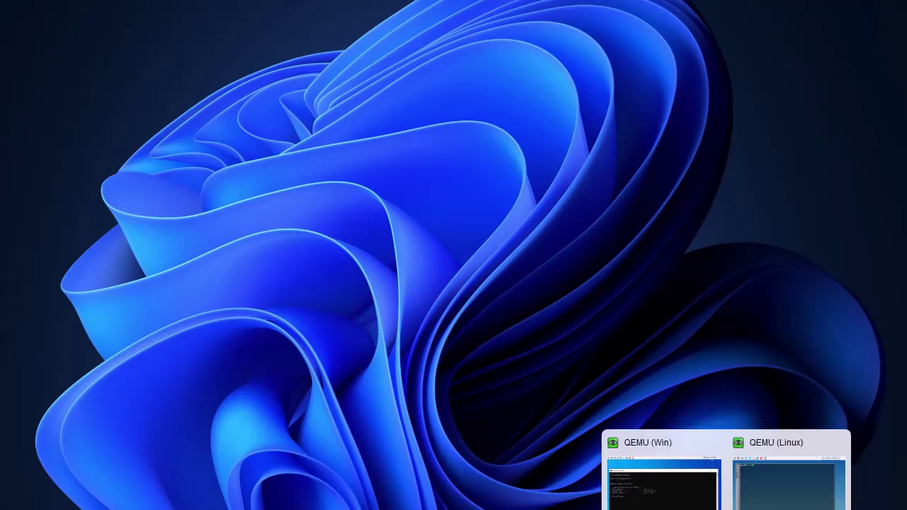
# Step: Switch to the QEMU (Linux) machine and ping 10.1.1.55 from its terminal, leaving the ping running in the minimized window
pyautogui.click(795, 496)
pyautogui.write('ping ')
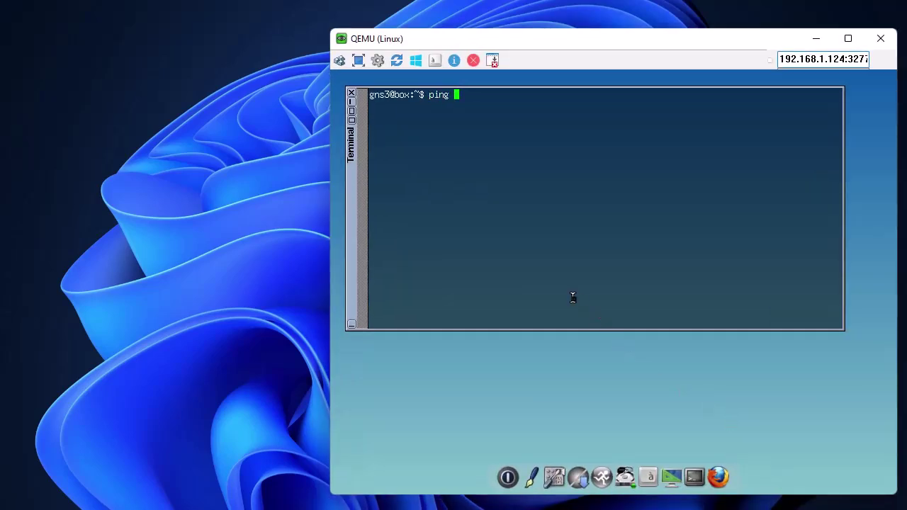
pyautogui.write('10.1.1.55')
pyautogui.press('Return')
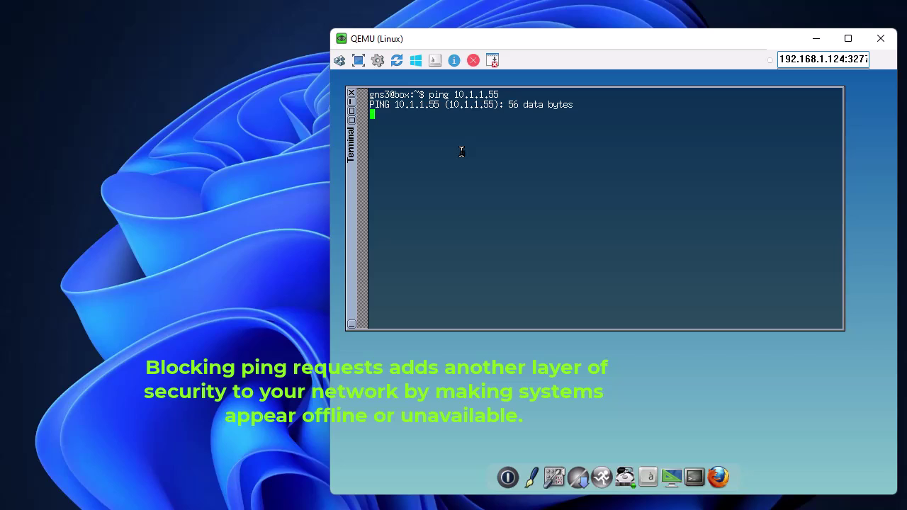
pyautogui.click(815, 39)
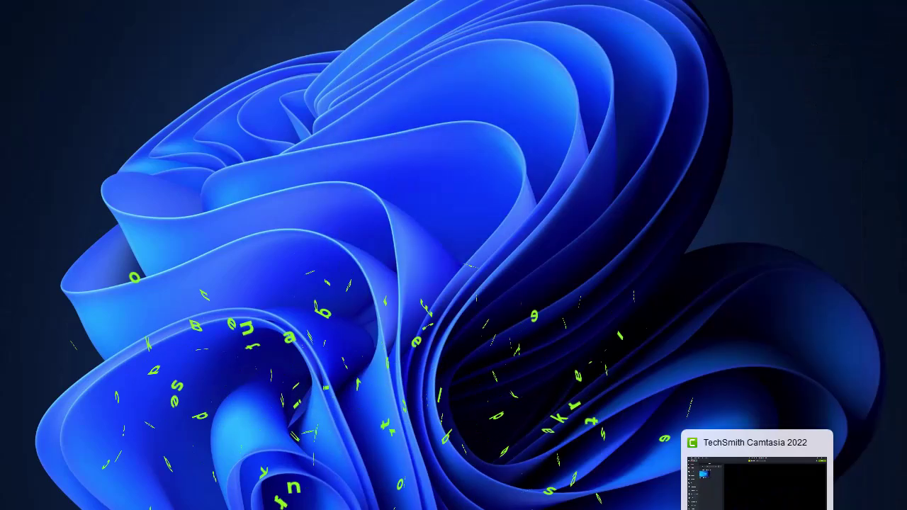
# Step: Switch back to the QEMU (Win) machine and minimize its Command Prompt window
pyautogui.click(757, 509)
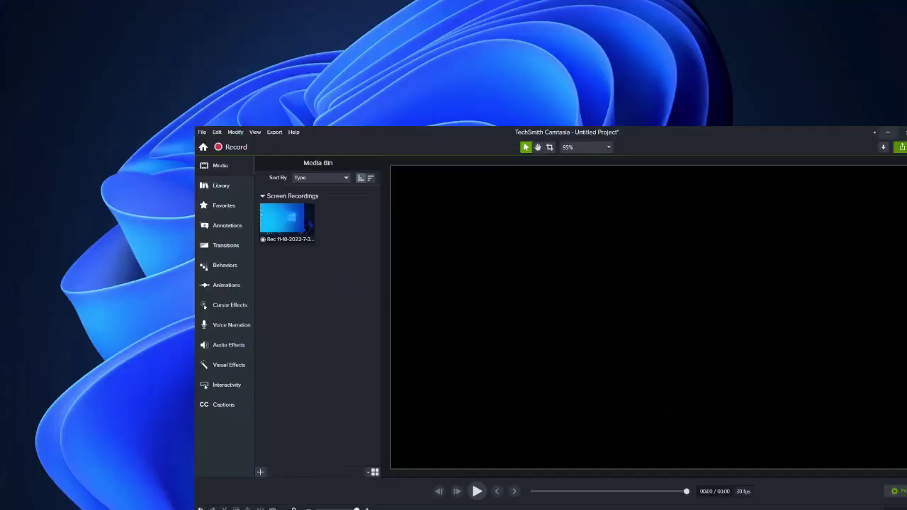
pyautogui.click(757, 509)
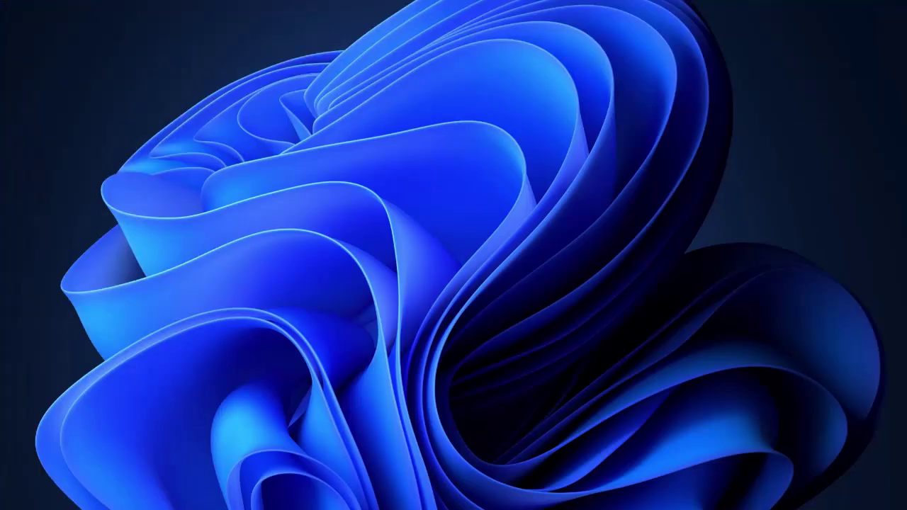
pyautogui.moveTo(695, 508)
pyautogui.moveTo(726, 509)
pyautogui.click(662, 478)
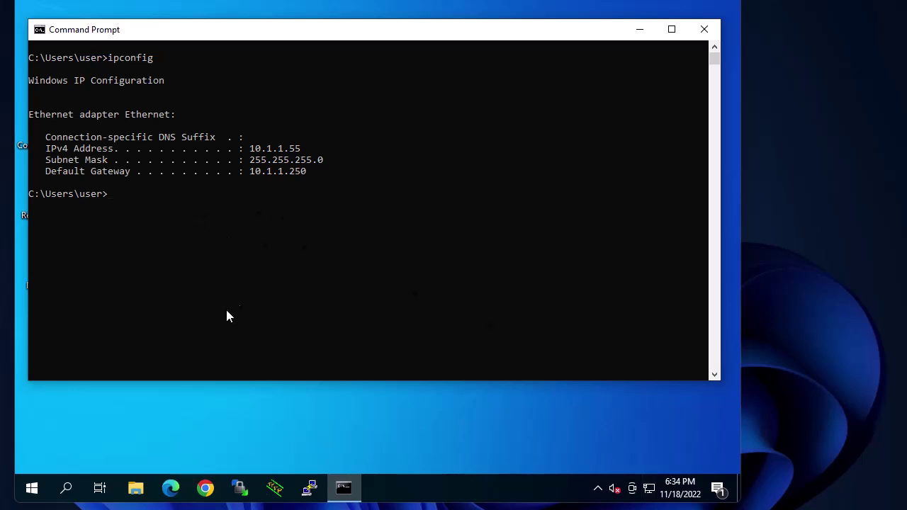
pyautogui.click(647, 33)
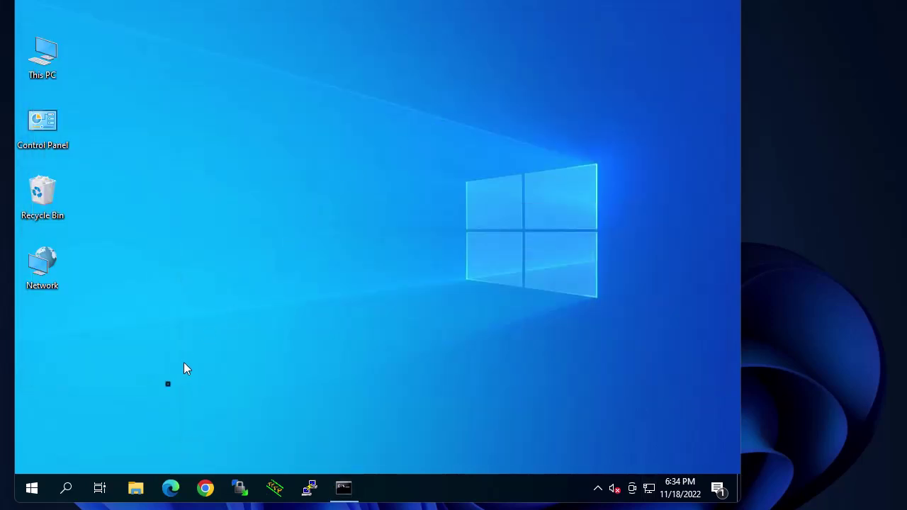
# Step: Search Windows for "fire" and open Check firewall status
pyautogui.click(67, 489)
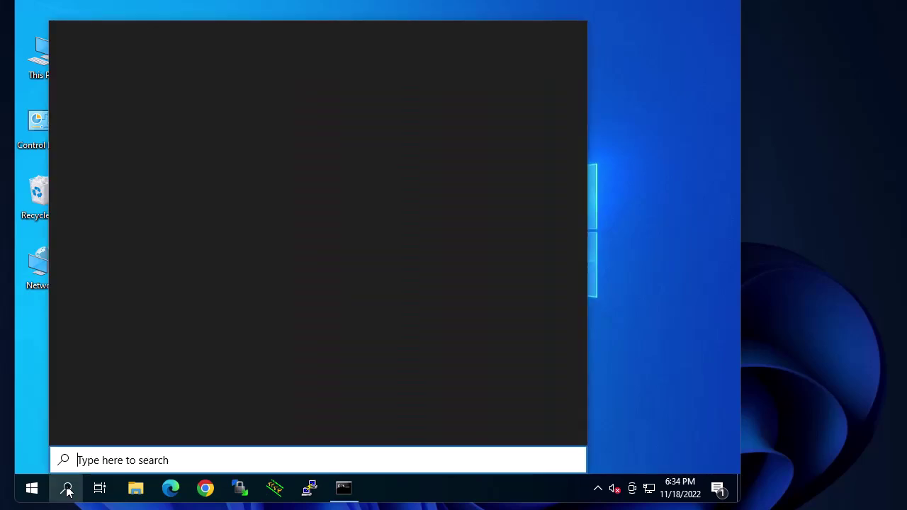
pyautogui.write('w')
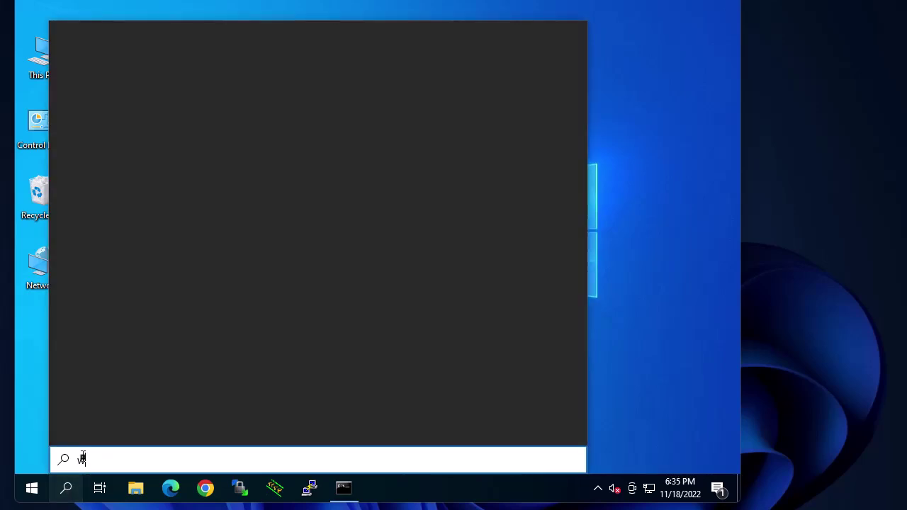
pyautogui.write('indo')
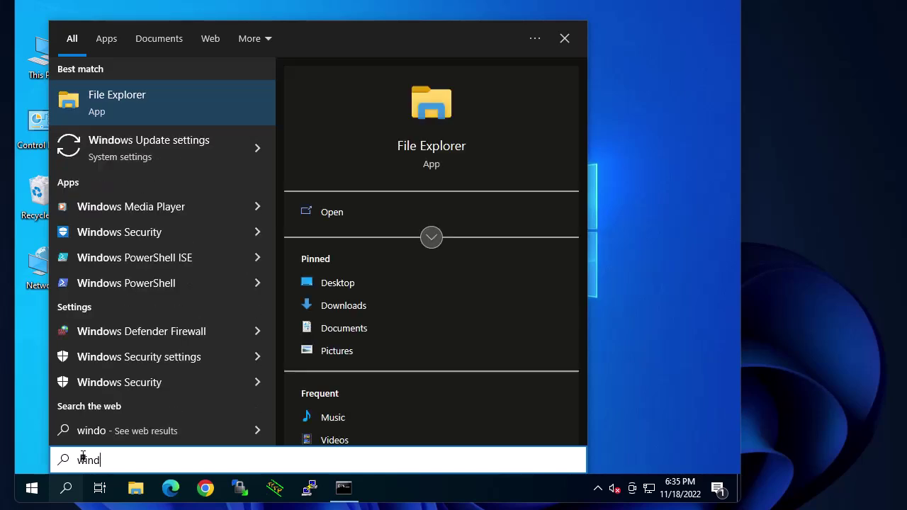
pyautogui.press('BackSpace')
pyautogui.press('BackSpace')
pyautogui.press('BackSpace')
pyautogui.press('BackSpace')
pyautogui.press('BackSpace')
pyautogui.write('fire')
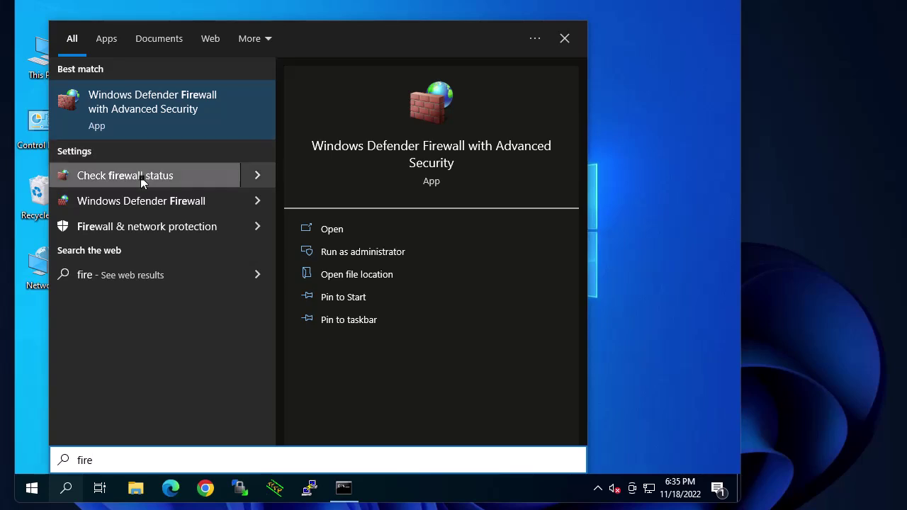
pyautogui.click(139, 186)
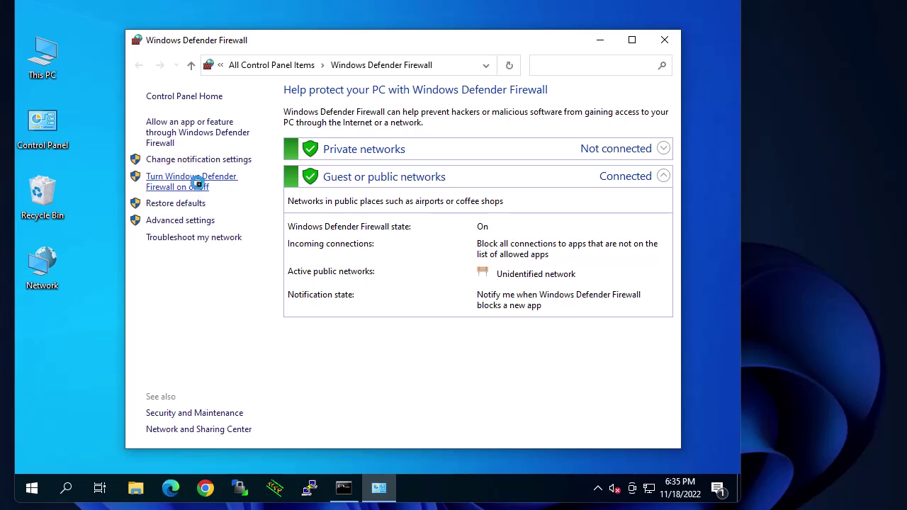
# Step: Turn off Windows Defender Firewall for both private and public networks and apply the settings
pyautogui.click(199, 187)
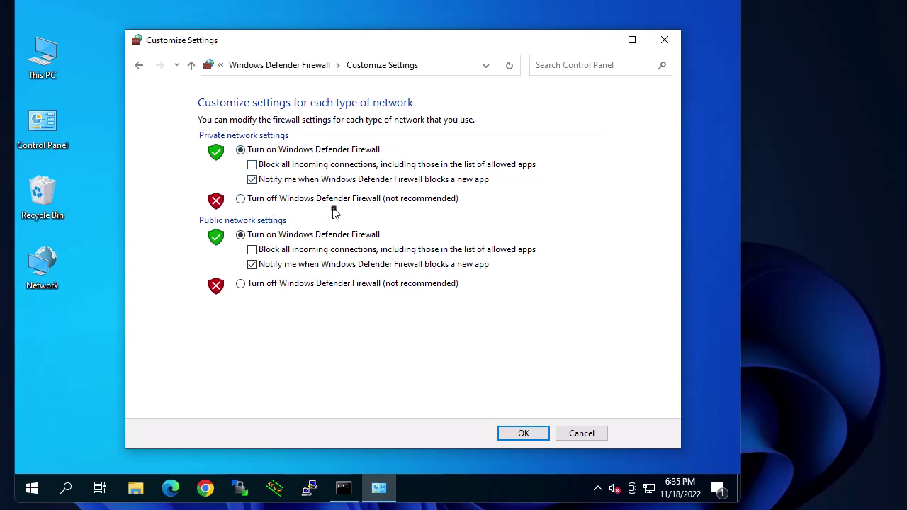
pyautogui.click(240, 200)
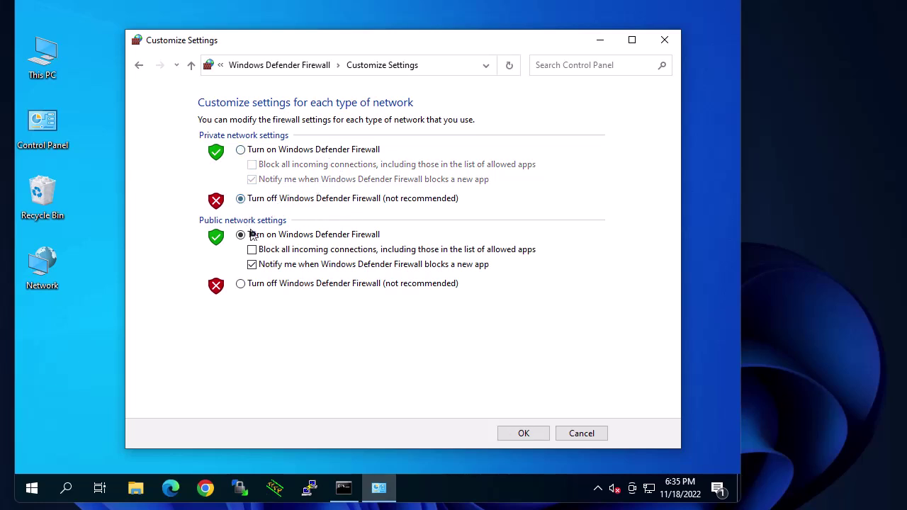
pyautogui.click(241, 283)
pyautogui.click(516, 434)
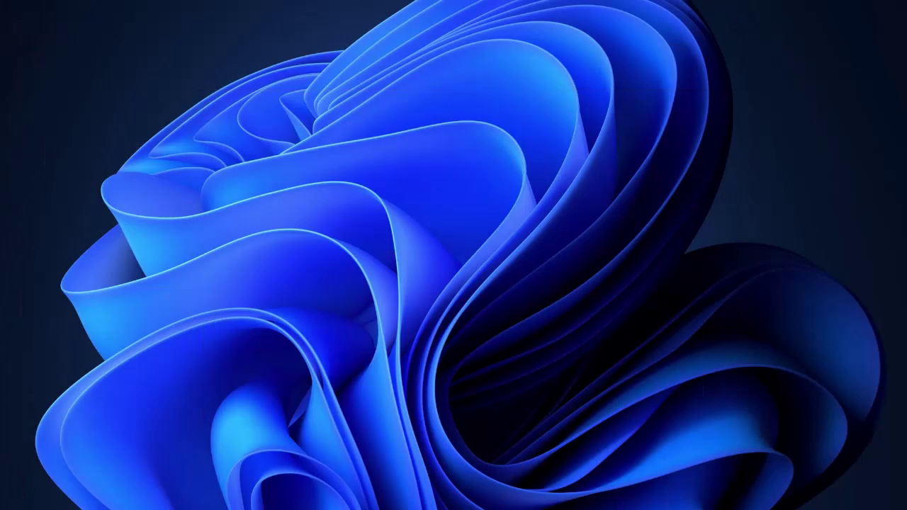
# Step: Switch to the QEMU (Linux) machine, check the replies from 10.1.1.55 and stop the running ping
pyautogui.moveTo(727, 507)
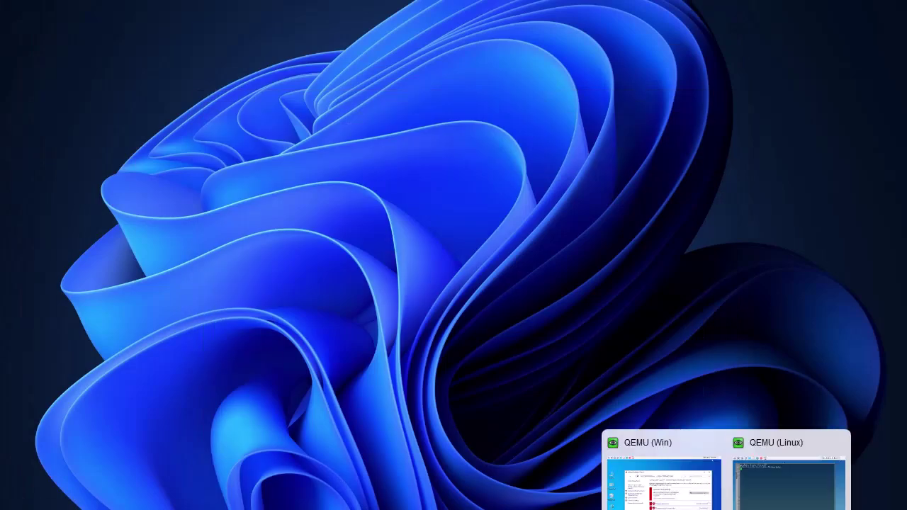
pyautogui.click(790, 478)
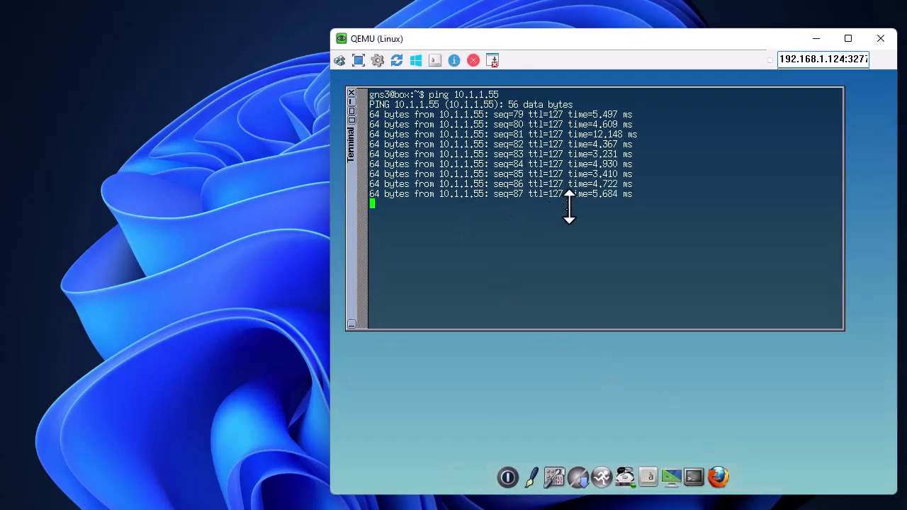
pyautogui.hotkey('ctrl', 'c')
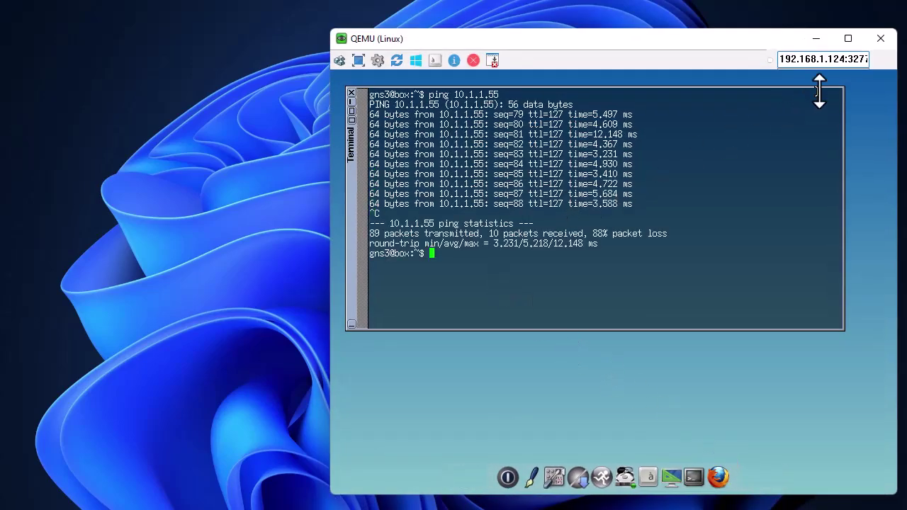
pyautogui.click(818, 41)
# Step: Return to the QEMU (Win) machine and turn on Windows Defender Firewall for both private and public networks
pyautogui.moveTo(726, 506)
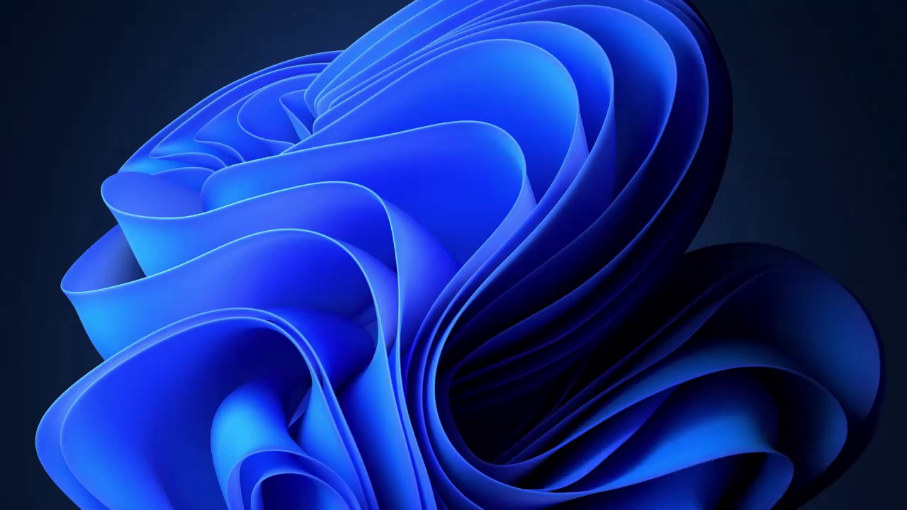
pyautogui.click(663, 478)
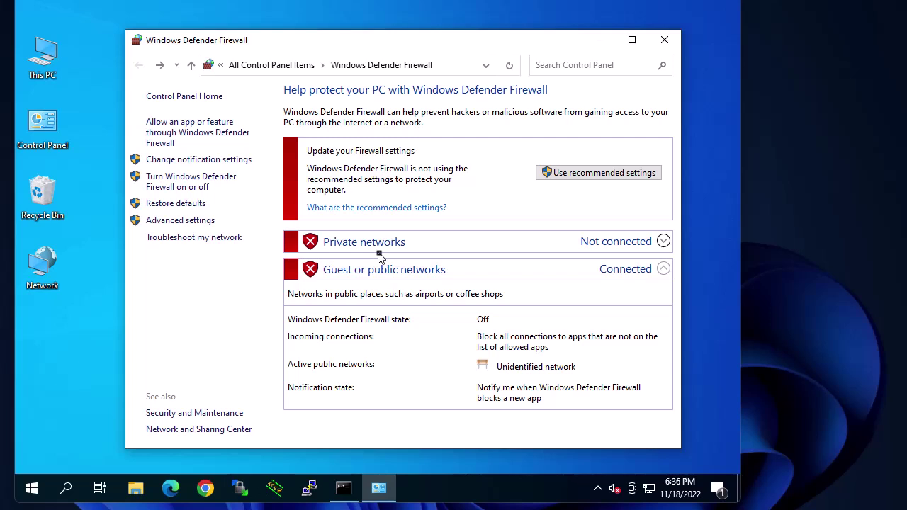
pyautogui.click(172, 188)
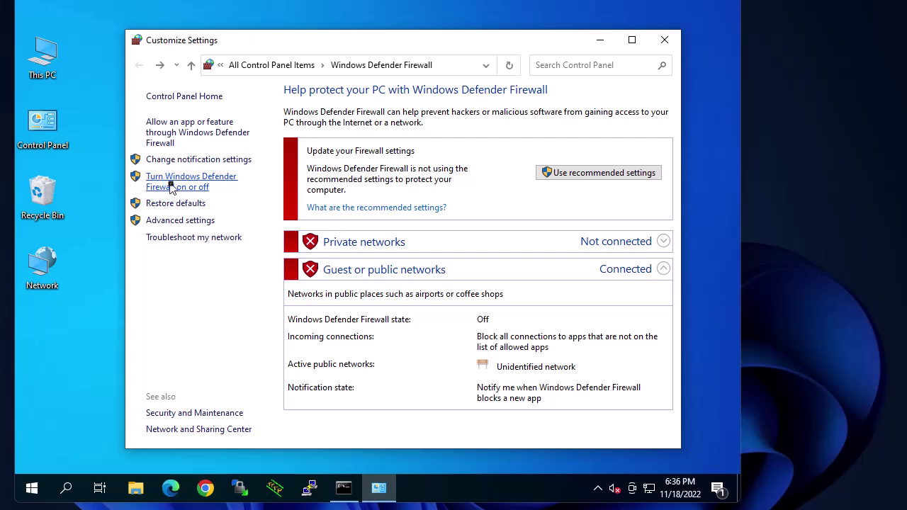
pyautogui.click(240, 149)
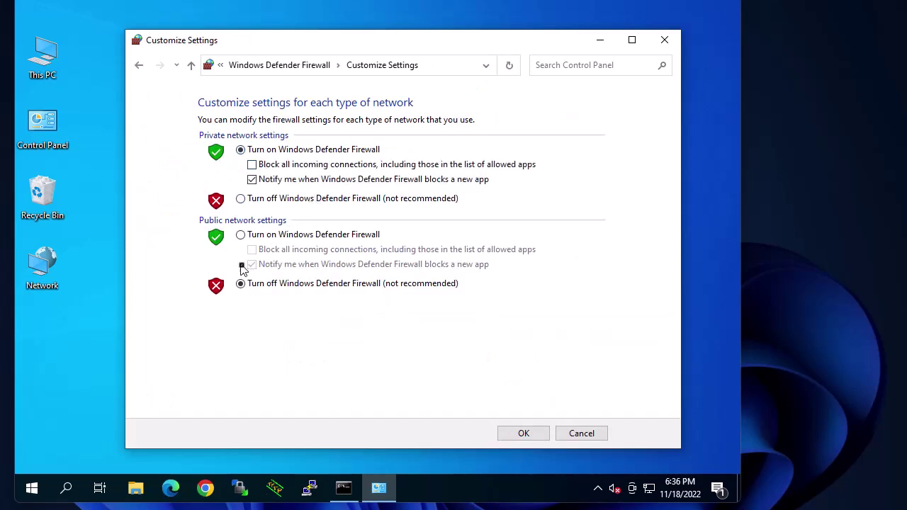
pyautogui.click(241, 235)
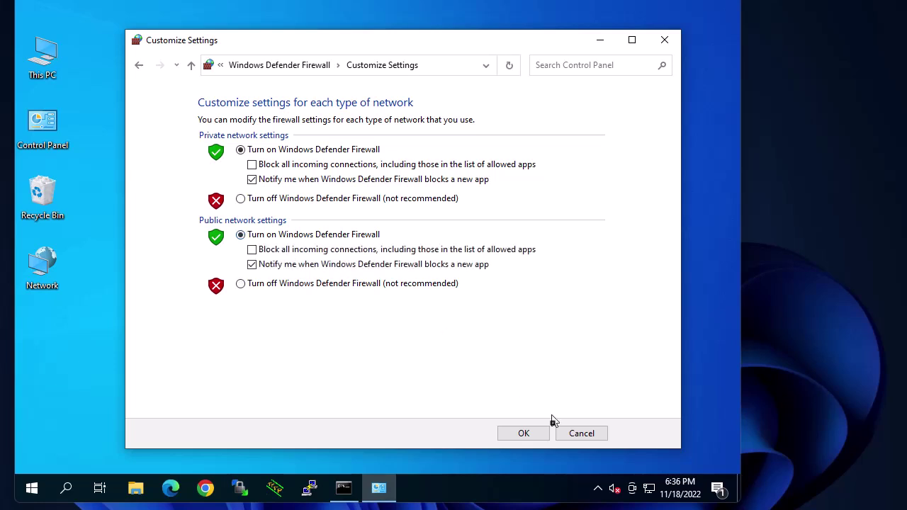
pyautogui.click(530, 437)
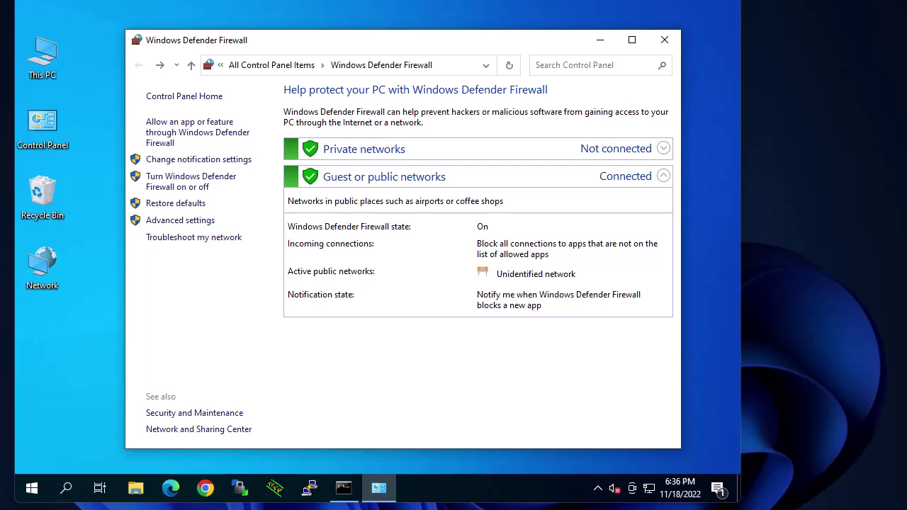
# Step: Switch to the QEMU (Linux) machine and ping 10.1.1.55 again on a cleared terminal, leaving it running in the minimized window
pyautogui.press('super+d')
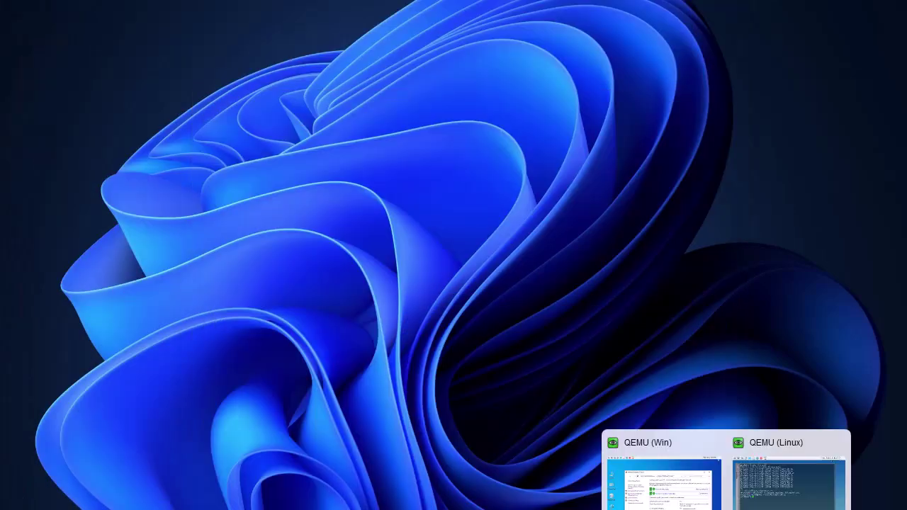
pyautogui.click(789, 475)
pyautogui.press('Up')
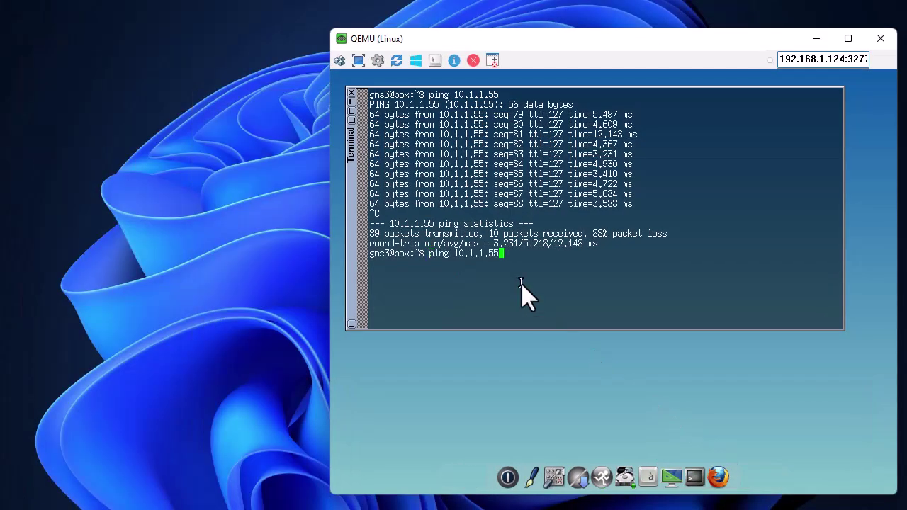
pyautogui.press('Return')
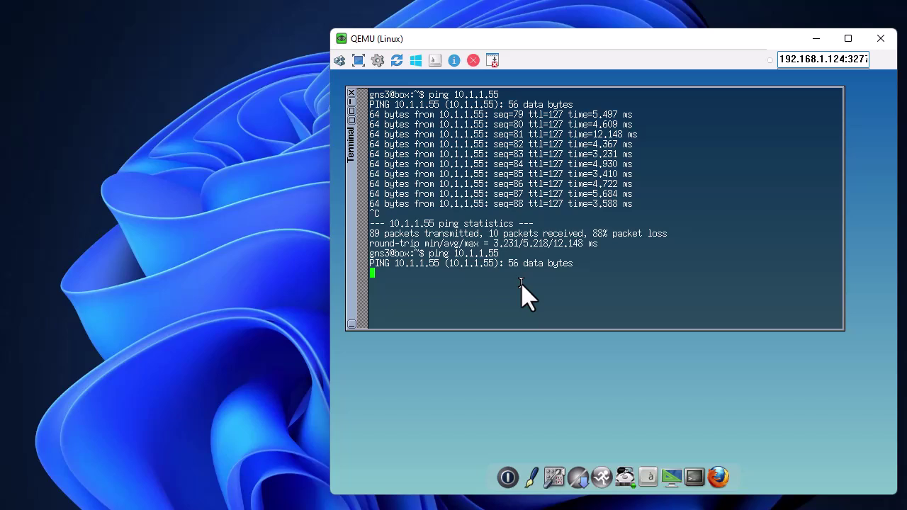
pyautogui.hotkey('ctrl', 'c')
pyautogui.hotkey('ctrl', 'l')
pyautogui.press('Up')
pyautogui.press('Return')
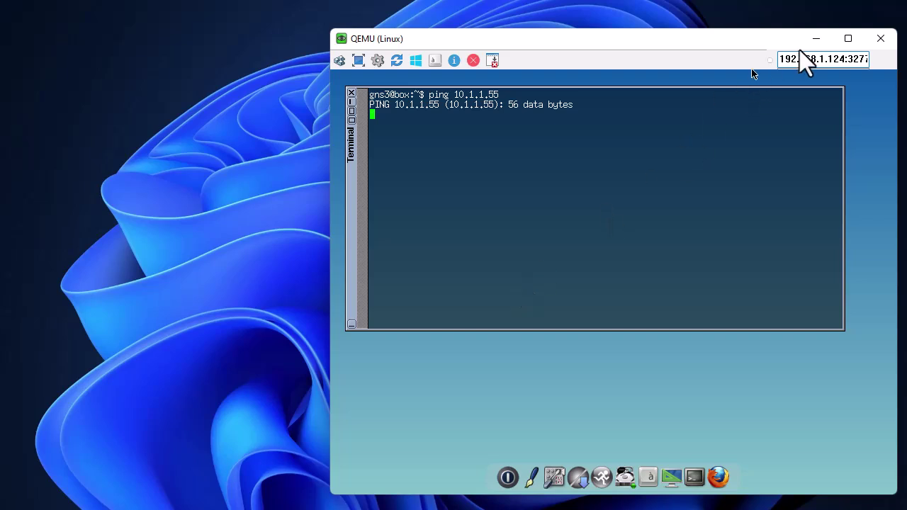
pyautogui.click(820, 42)
# Step: Switch back to the QEMU (Win) machine and close the Windows Defender Firewall window
pyautogui.moveTo(663, 508)
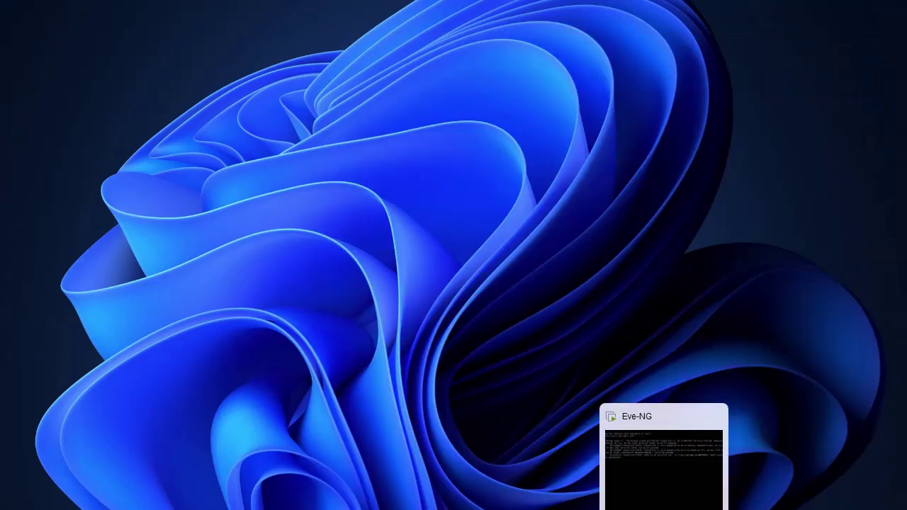
pyautogui.moveTo(725, 509)
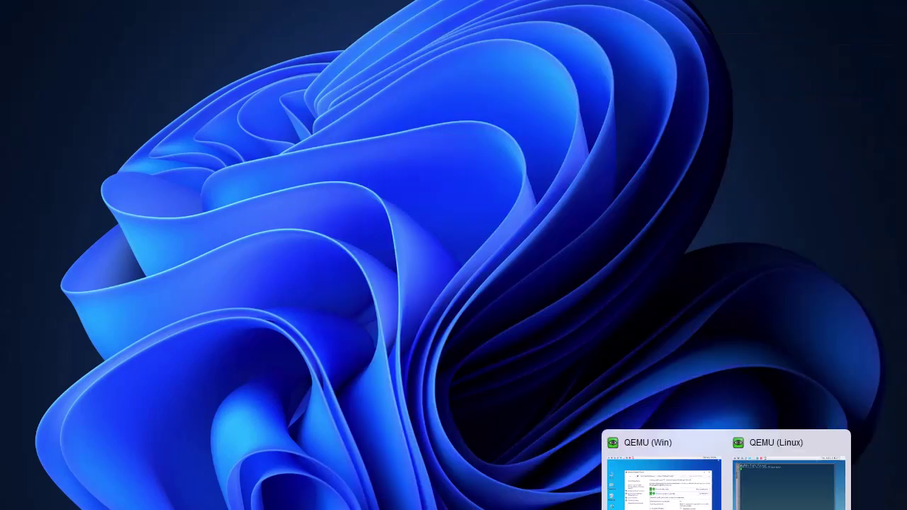
pyautogui.click(662, 482)
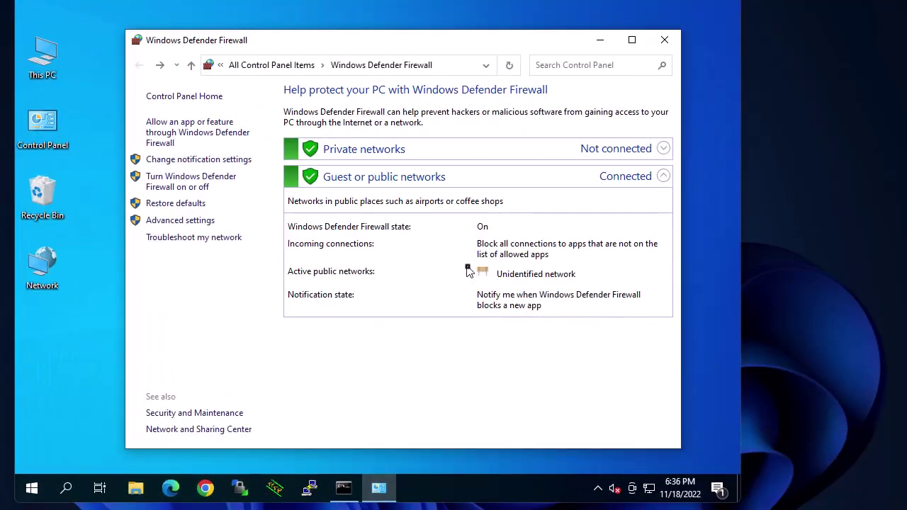
pyautogui.click(665, 40)
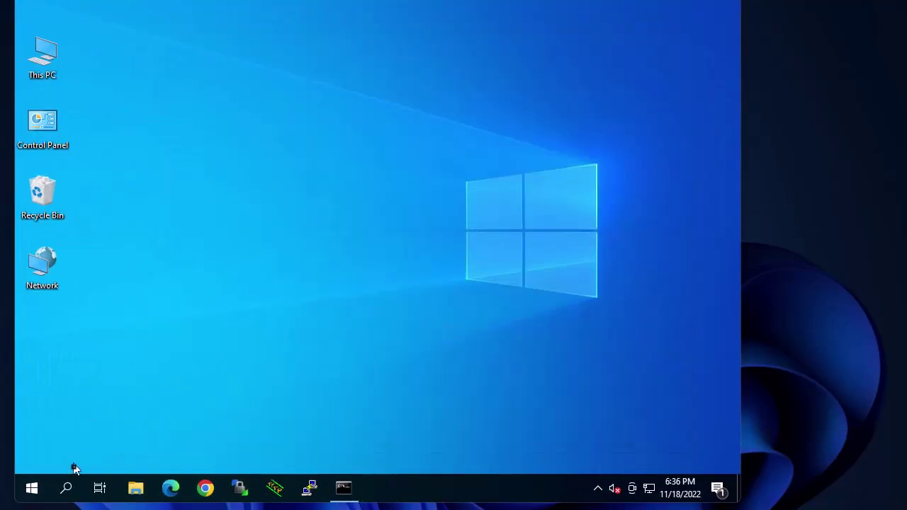
# Step: Search the Windows machine for the firewall and open Windows Defender Firewall with Advanced Security
pyautogui.click(66, 489)
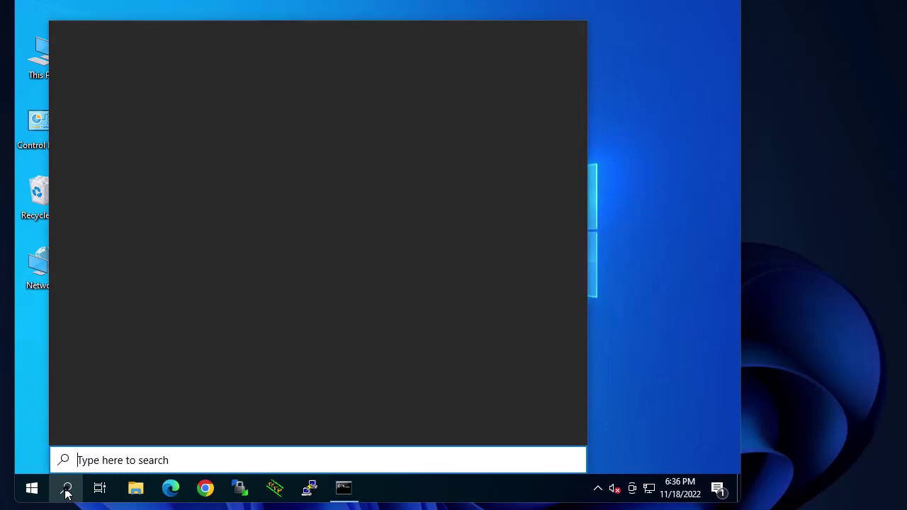
pyautogui.write('fire')
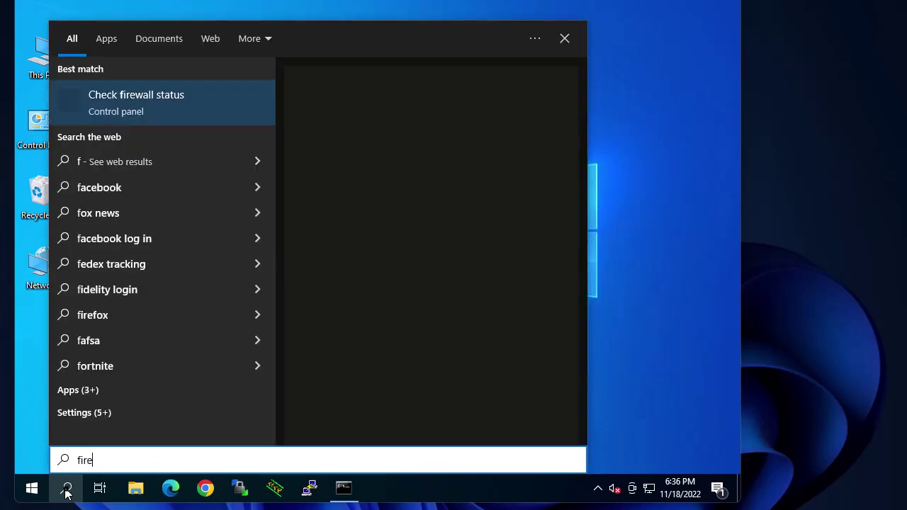
pyautogui.write('w')
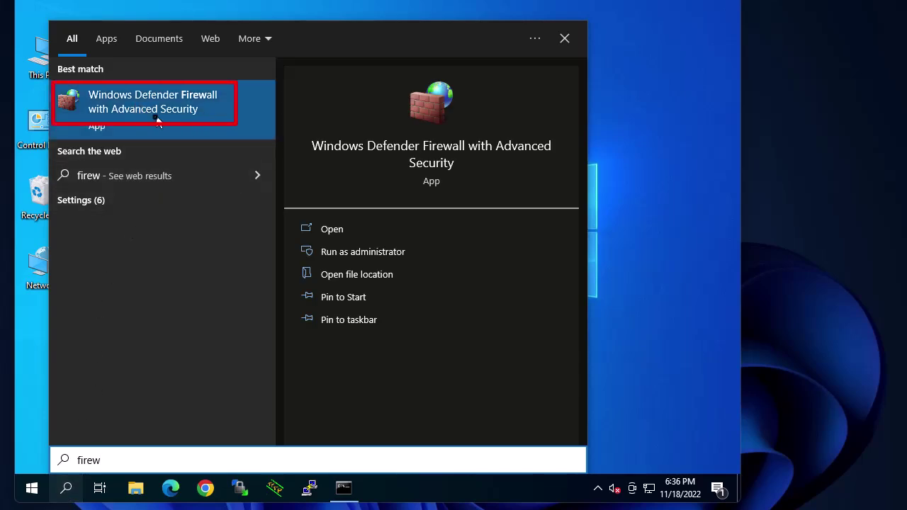
pyautogui.click(201, 123)
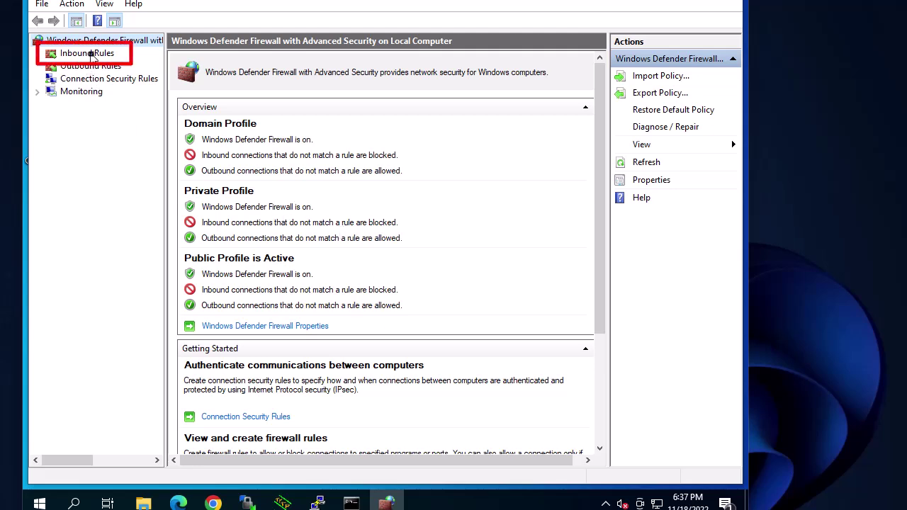
# Step: Start a new inbound rule and choose Custom as its rule type
pyautogui.click(87, 53)
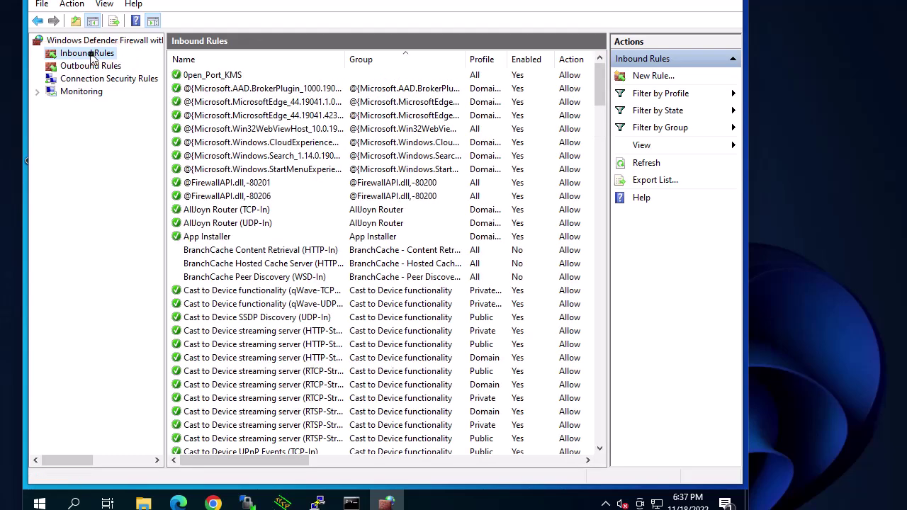
pyautogui.rightClick(91, 55)
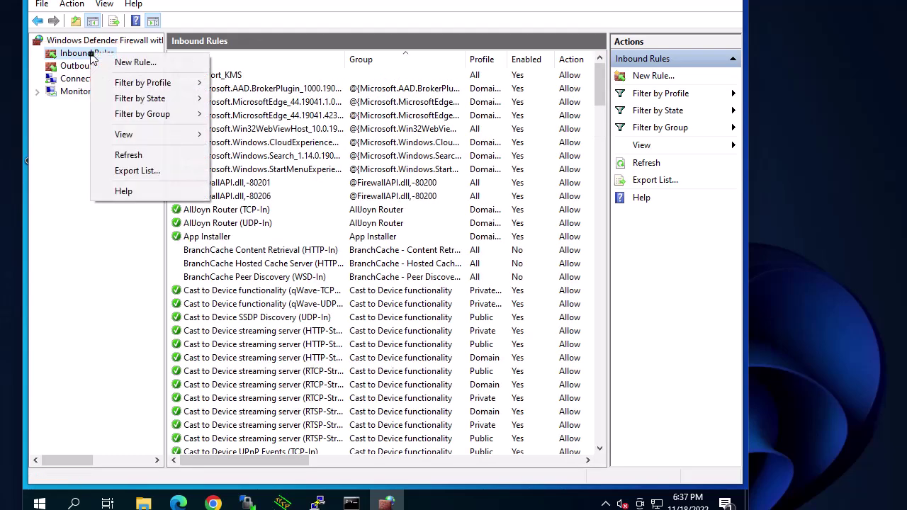
pyautogui.click(133, 64)
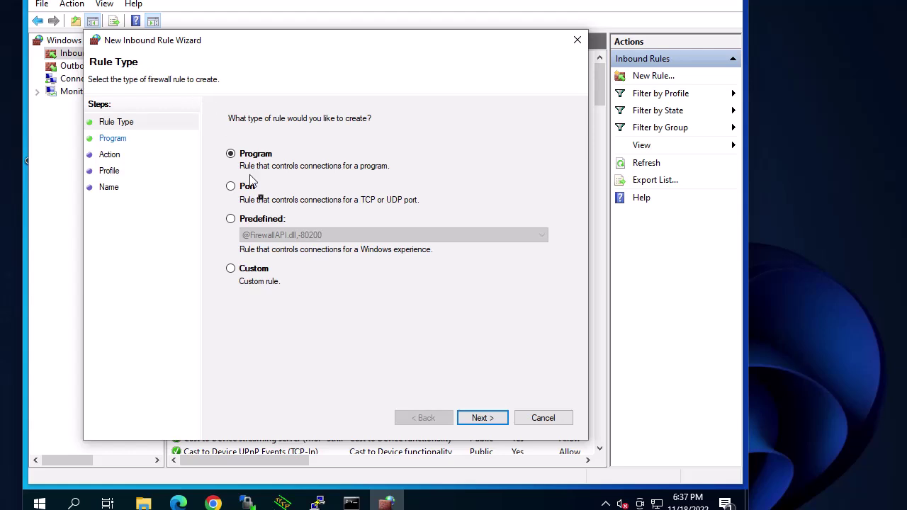
pyautogui.click(232, 271)
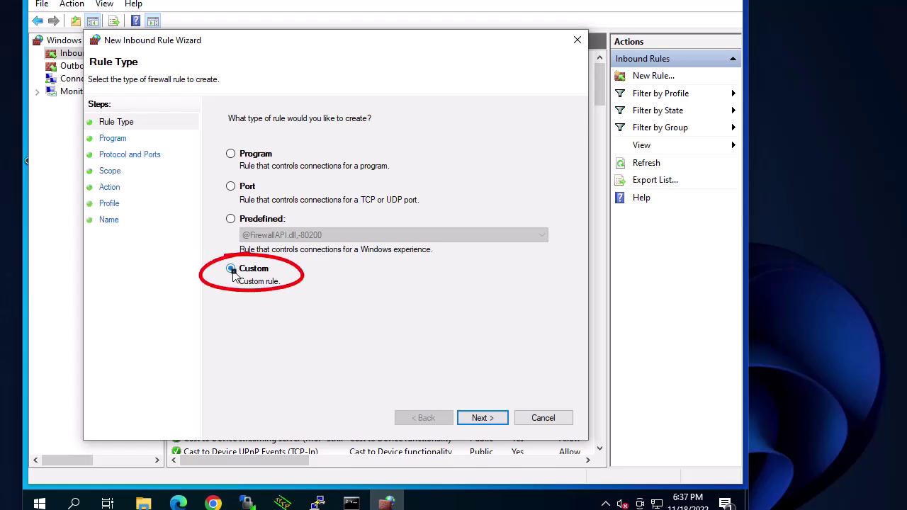
pyautogui.click(482, 418)
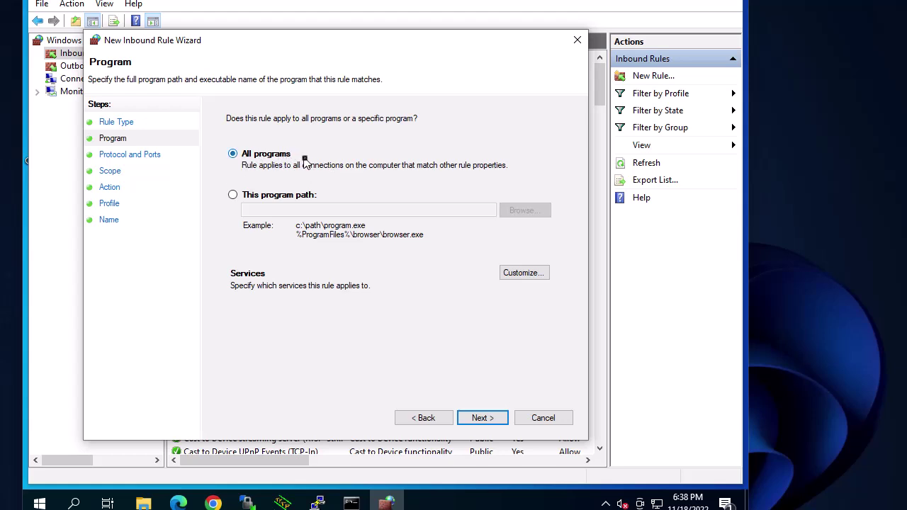
# Step: Keep the rule applied to all programs, viewing the service customization and cancelling it without changes
pyautogui.moveTo(303, 159)
pyautogui.mouseDown()
pyautogui.moveTo(256, 174)
pyautogui.moveTo(305, 152)
pyautogui.moveTo(312, 169)
pyautogui.mouseUp()
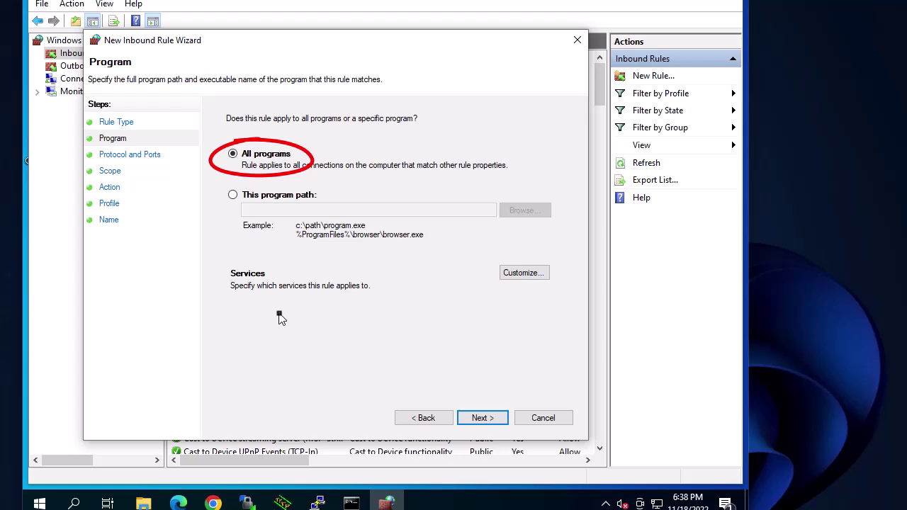
pyautogui.press('Escape')
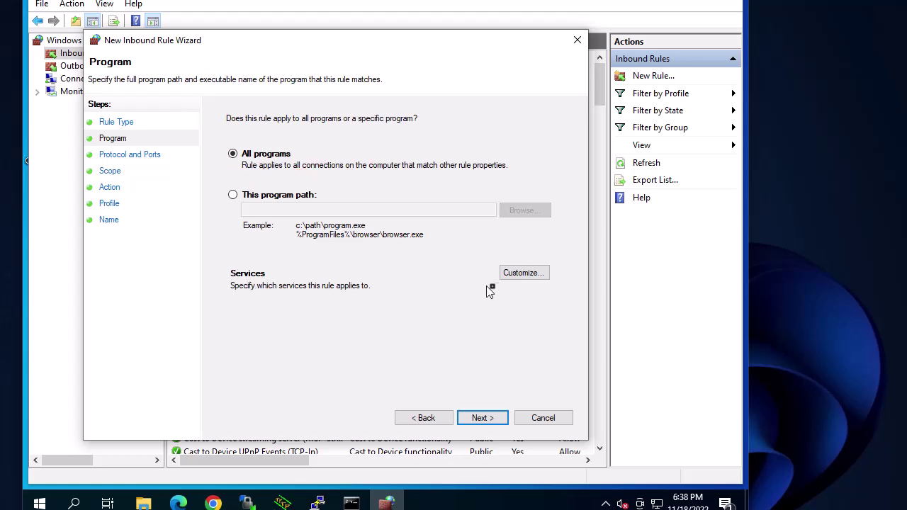
pyautogui.click(525, 276)
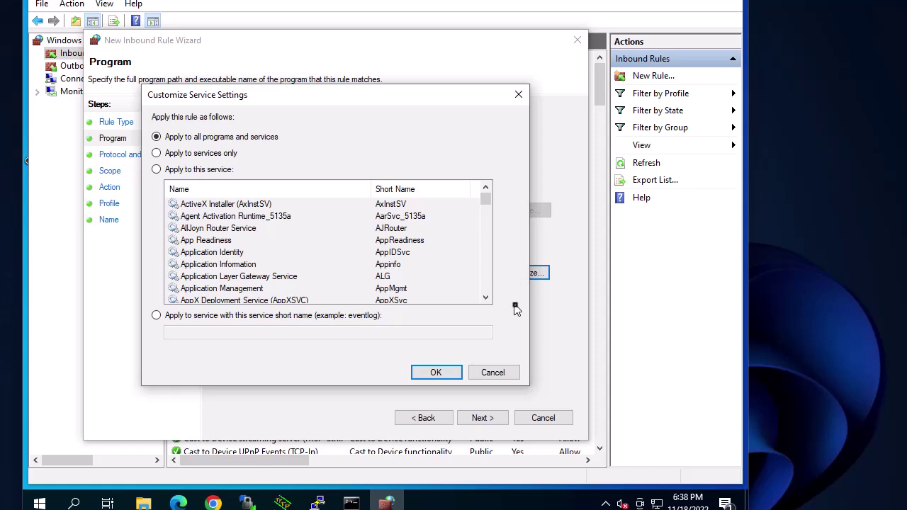
pyautogui.click(492, 371)
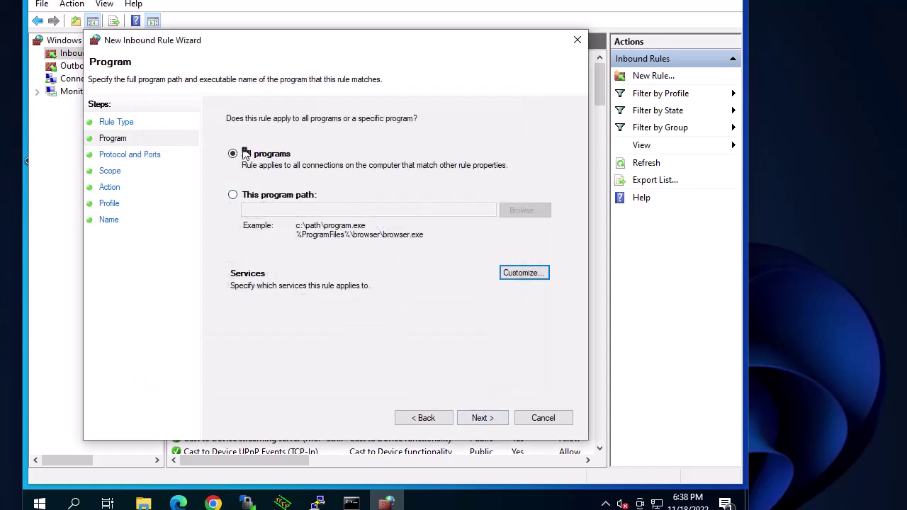
pyautogui.click(478, 418)
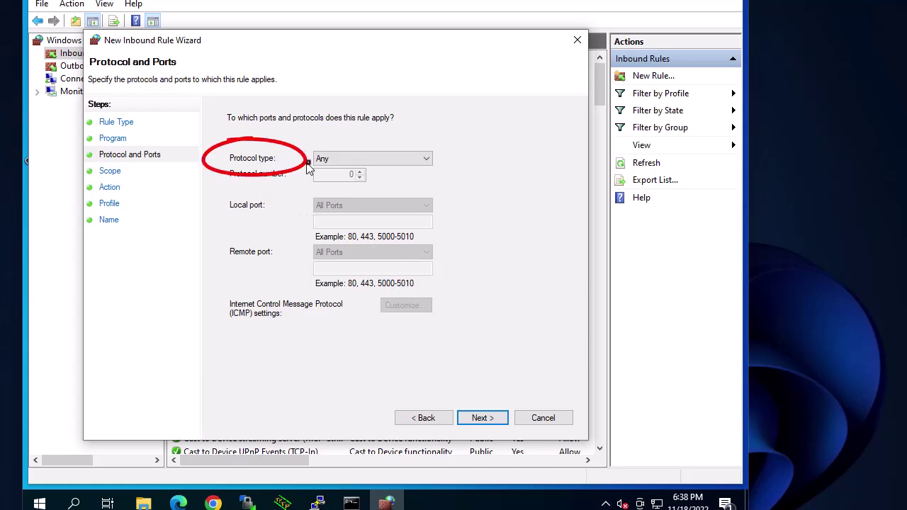
# Step: Set the rule's protocol type to ICMPv4 and limit it to the specific ICMP type Echo Request
pyautogui.click(427, 163)
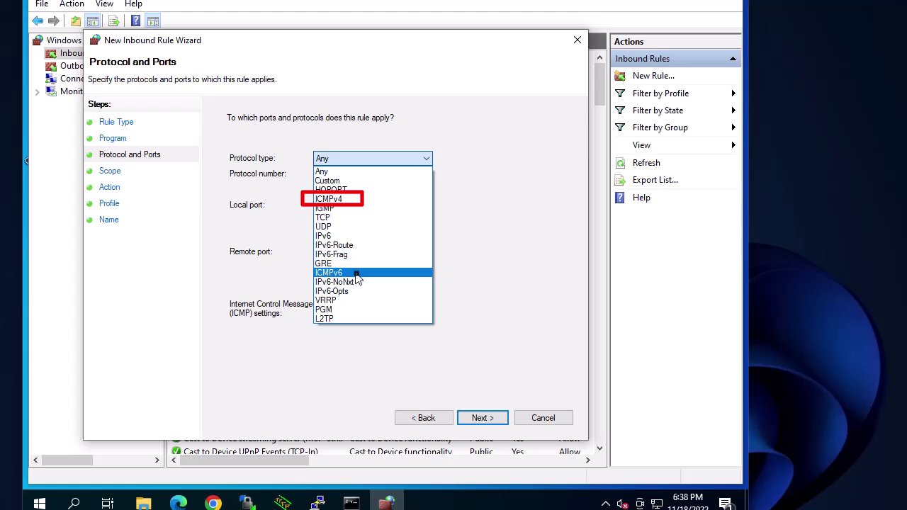
pyautogui.click(342, 198)
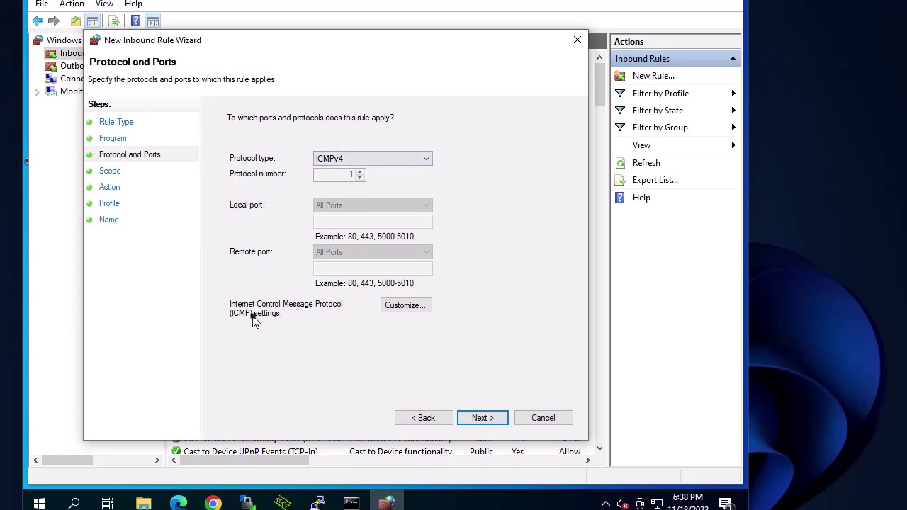
pyautogui.click(409, 308)
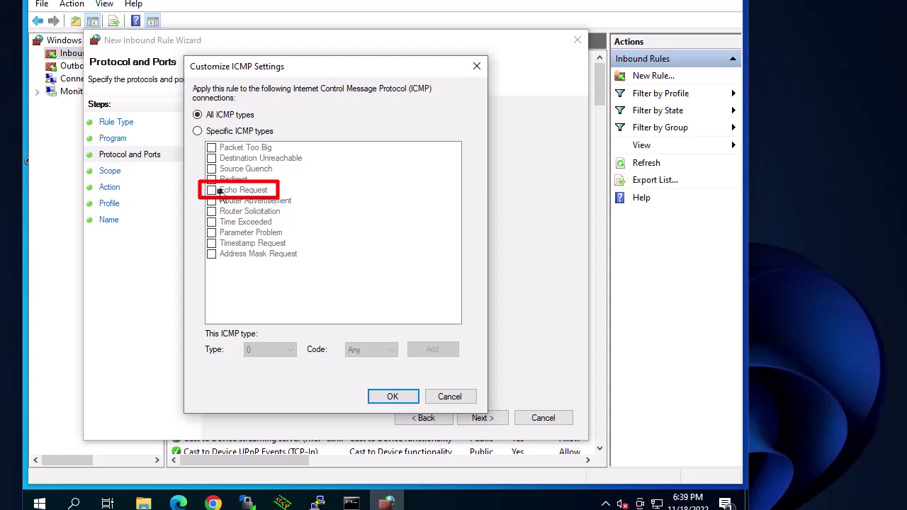
pyautogui.click(198, 131)
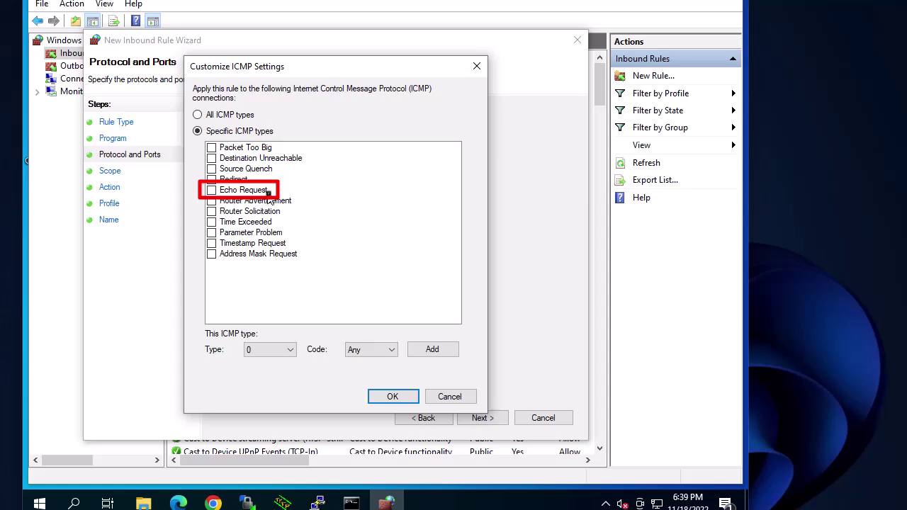
pyautogui.click(211, 190)
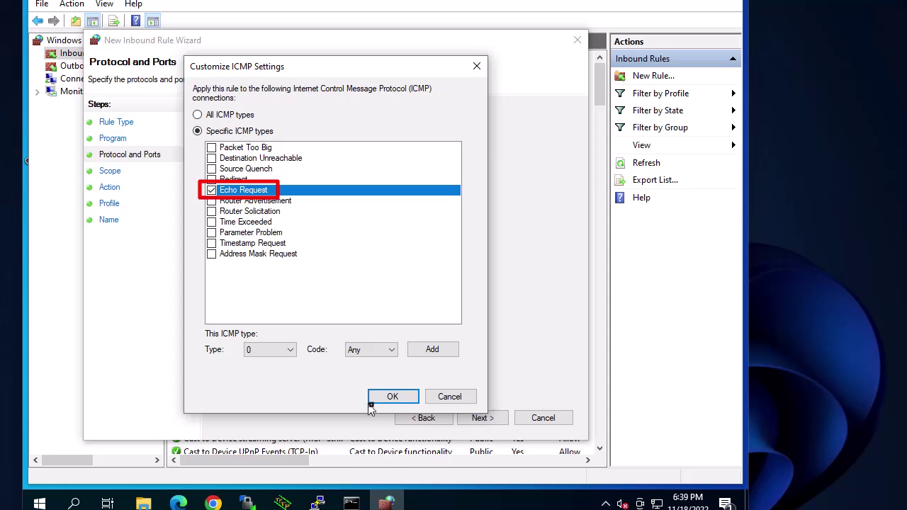
pyautogui.click(391, 397)
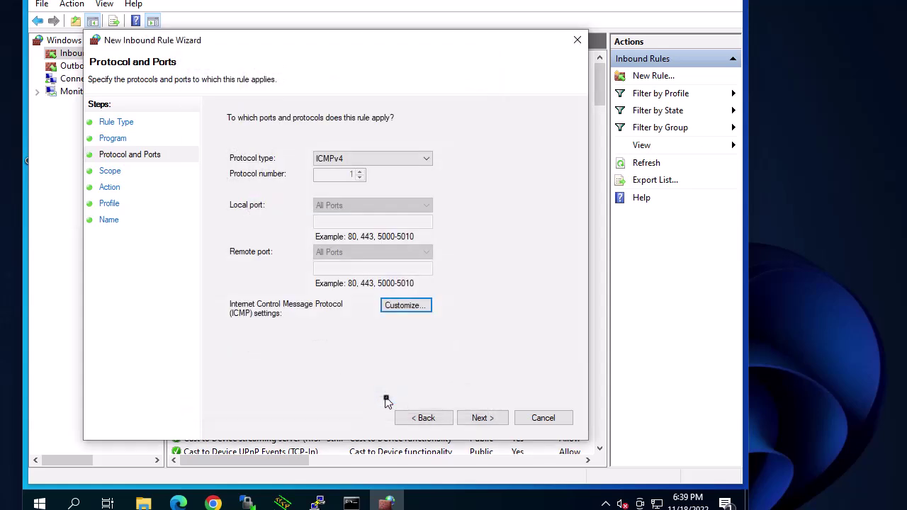
pyautogui.click(481, 419)
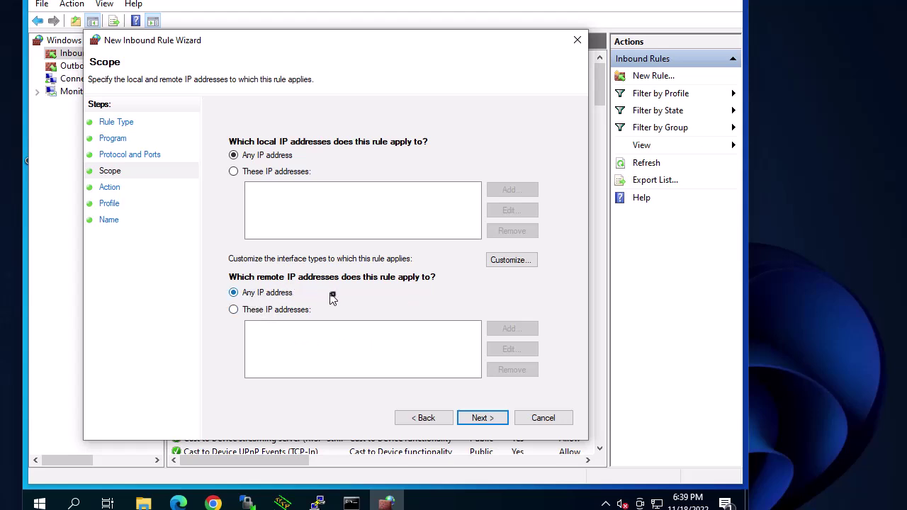
# Step: Accept any local and remote IP address, allow the connection, and apply the rule to the Domain, Private and Public profiles
pyautogui.click(482, 419)
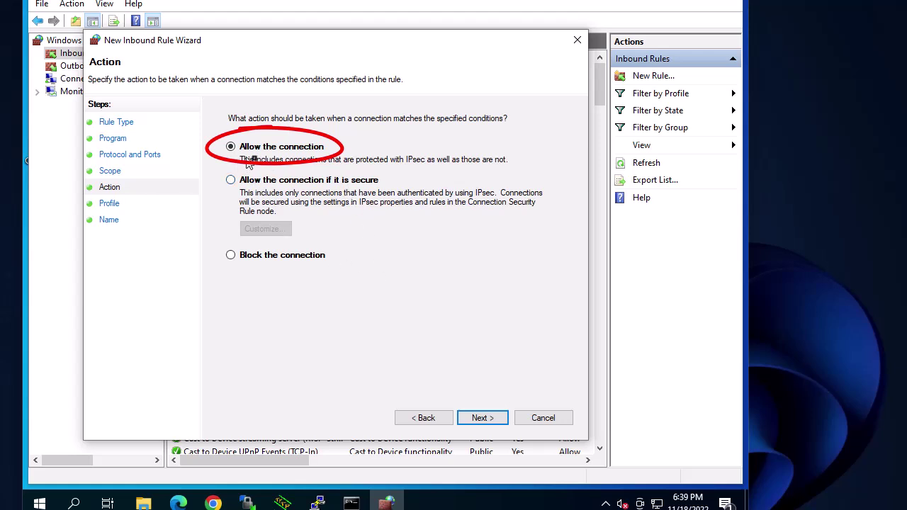
pyautogui.click(479, 418)
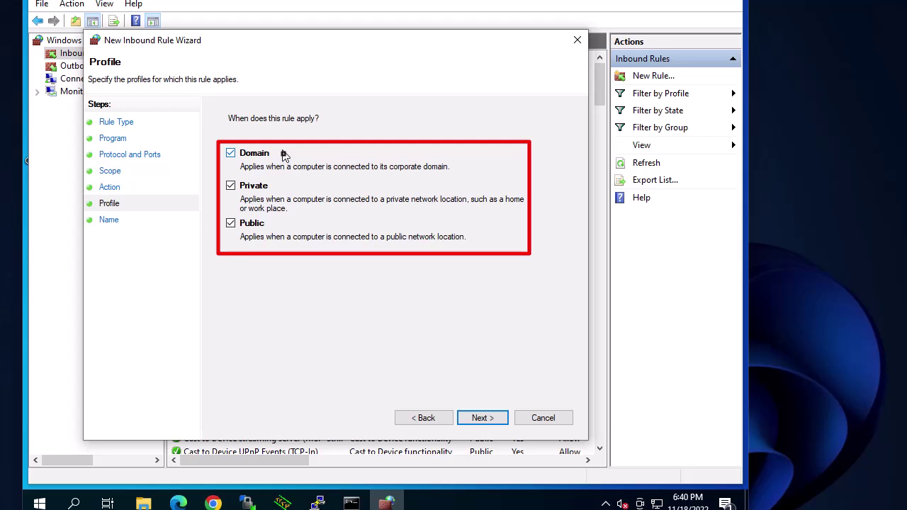
pyautogui.click(470, 418)
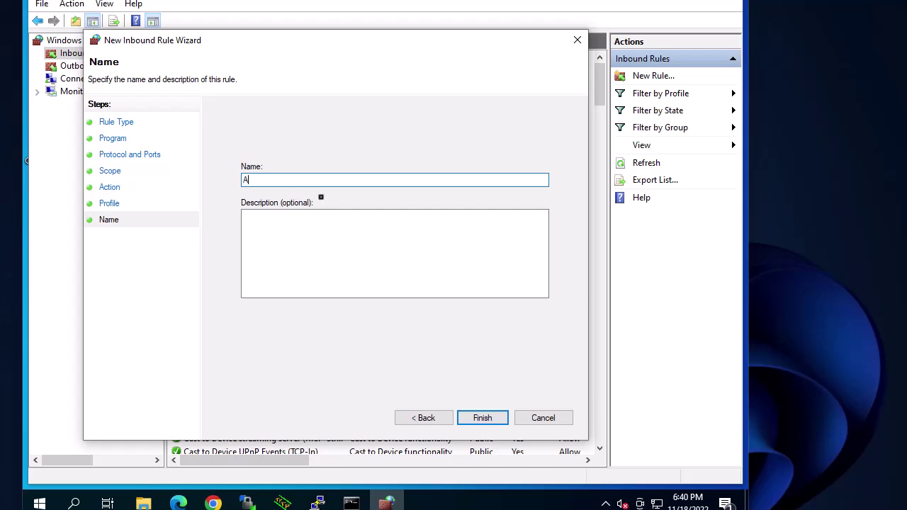
# Step: Name the rule ALLOW PING REQUESTS, declining Sticky Keys, and finish creating it
pyautogui.press('shift')
pyautogui.press('shift')
pyautogui.press('shift')
pyautogui.press('shift')
pyautogui.press('shift')
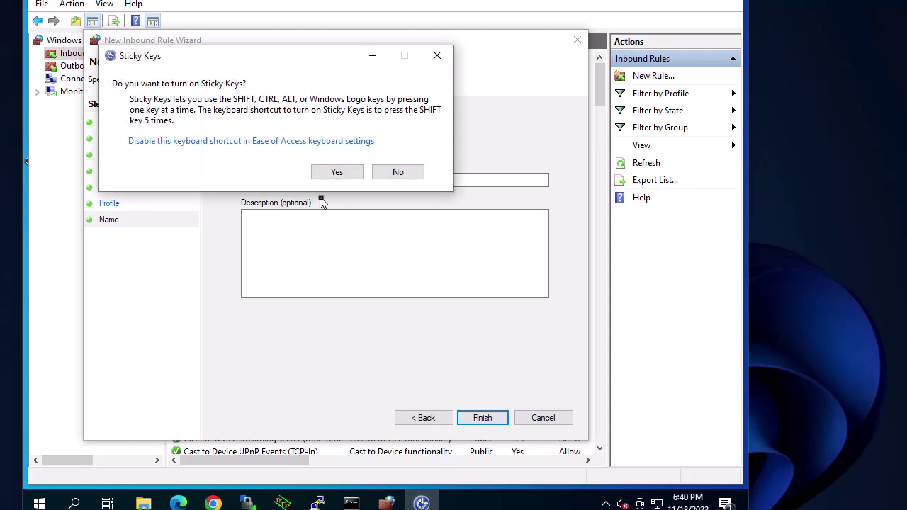
pyautogui.click(406, 176)
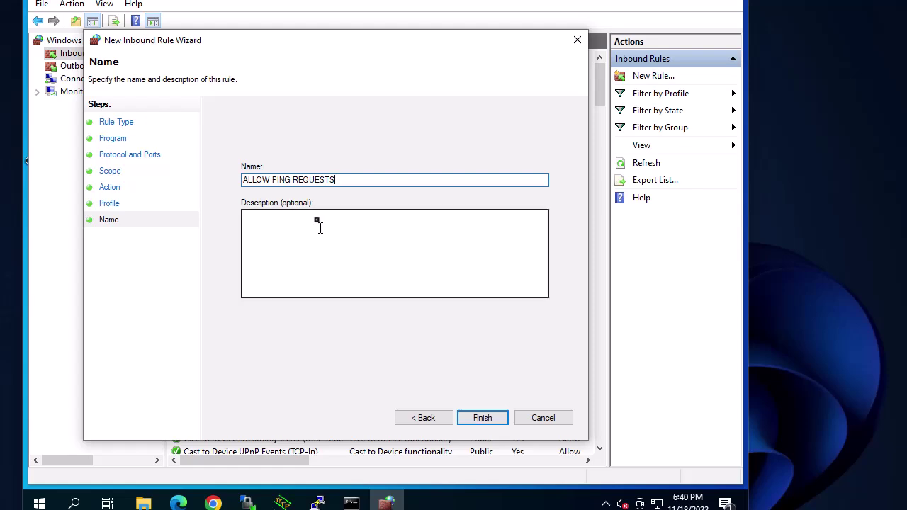
pyautogui.click(479, 418)
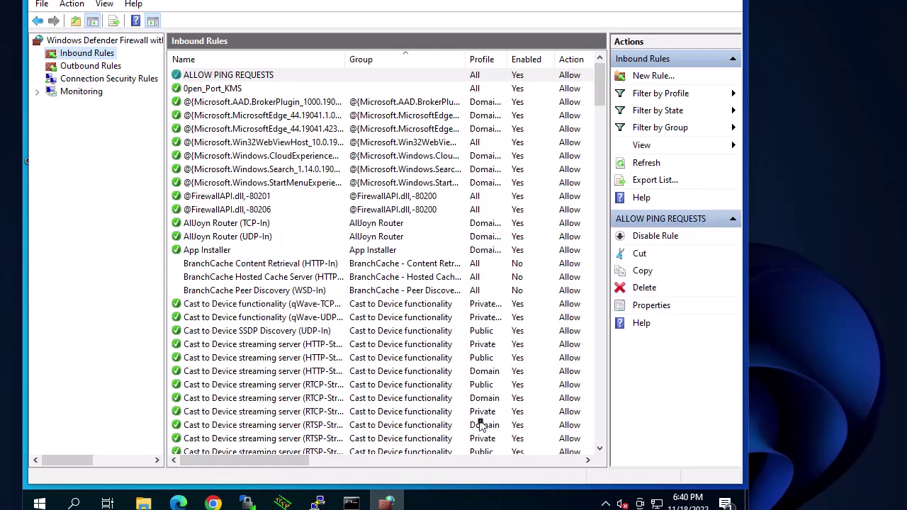
# Step: Switch to the QEMU (Linux) machine, check the running ping to 10.1.1.55, and minimize the window
pyautogui.click(263, 224)
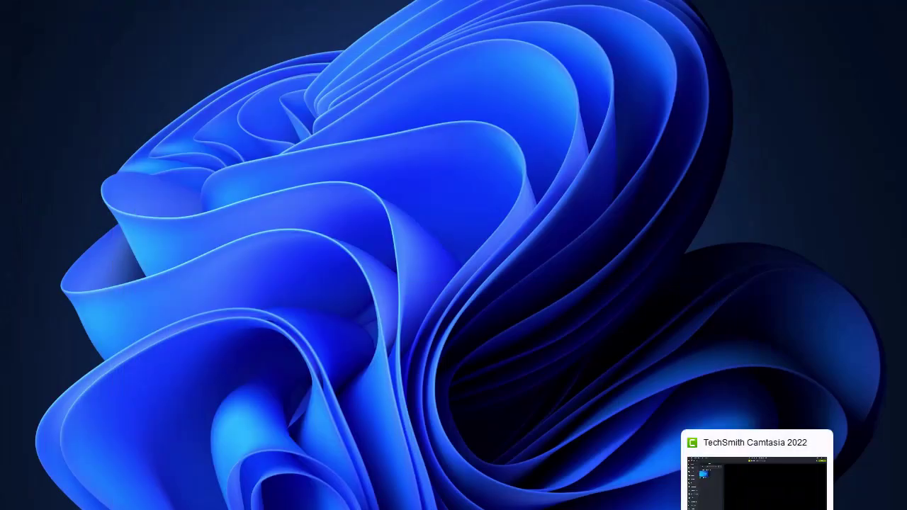
pyautogui.click(775, 481)
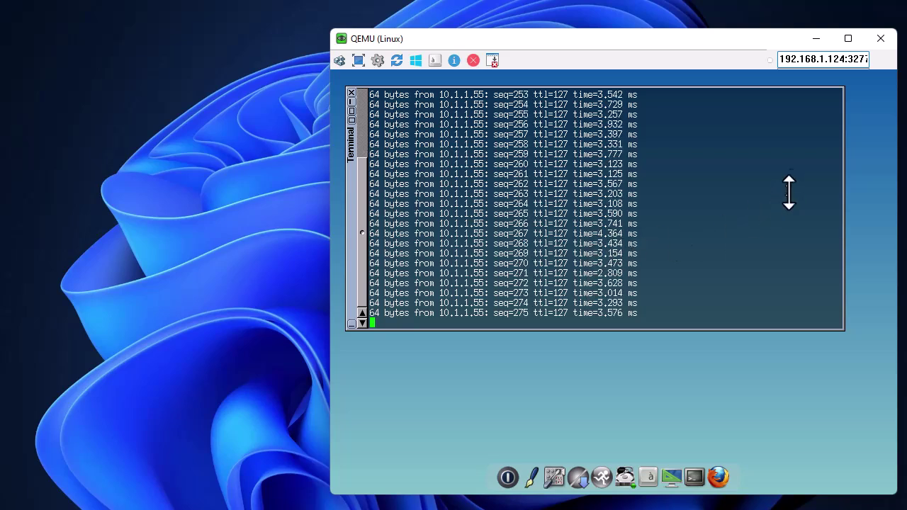
pyautogui.click(817, 39)
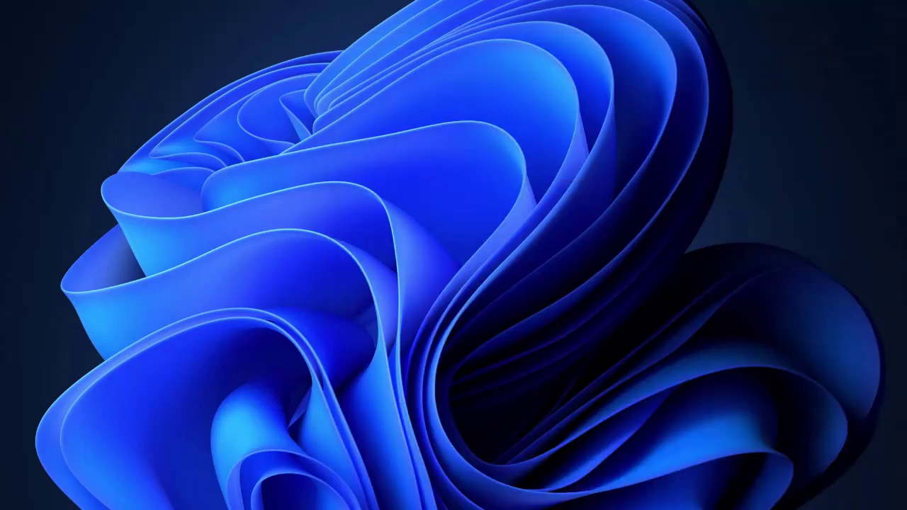
# Step: Return to the QEMU (Win) machine and disable the ALLOW PING REQUESTS inbound rule
pyautogui.moveTo(696, 509)
pyautogui.moveTo(726, 509)
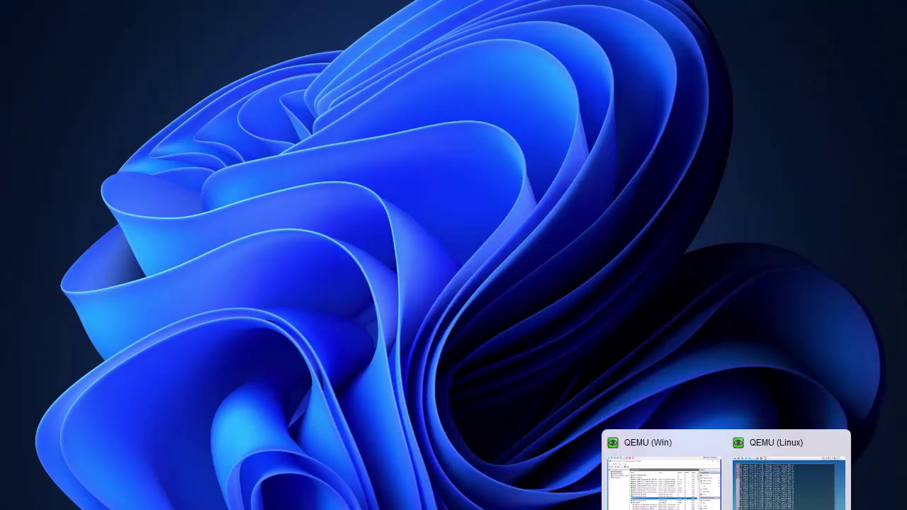
pyautogui.click(661, 482)
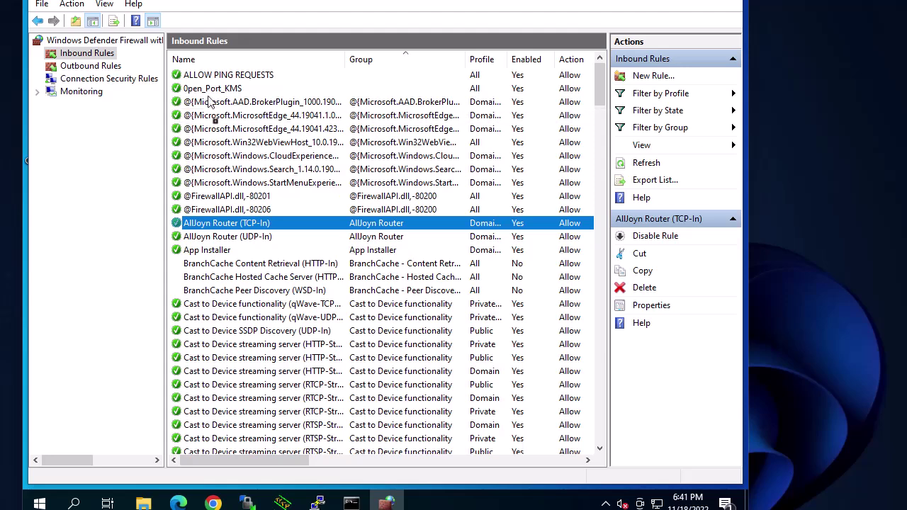
pyautogui.click(214, 75)
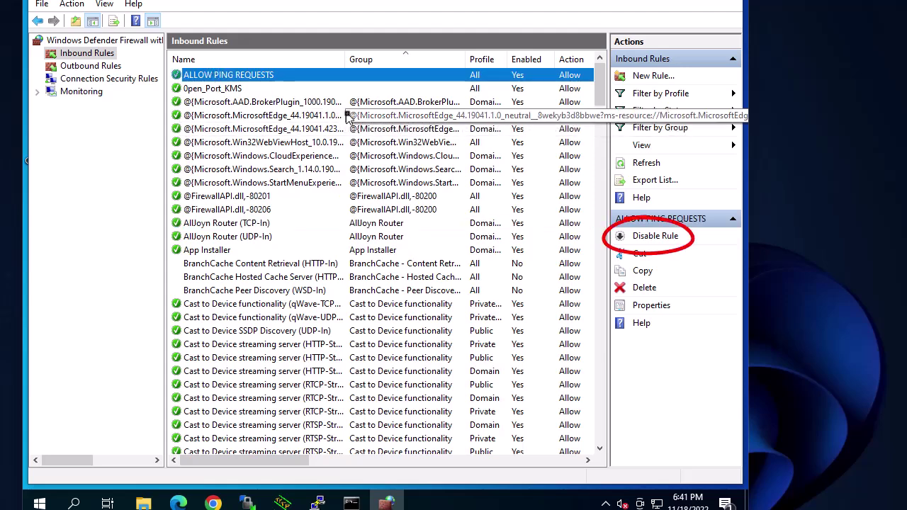
pyautogui.click(645, 241)
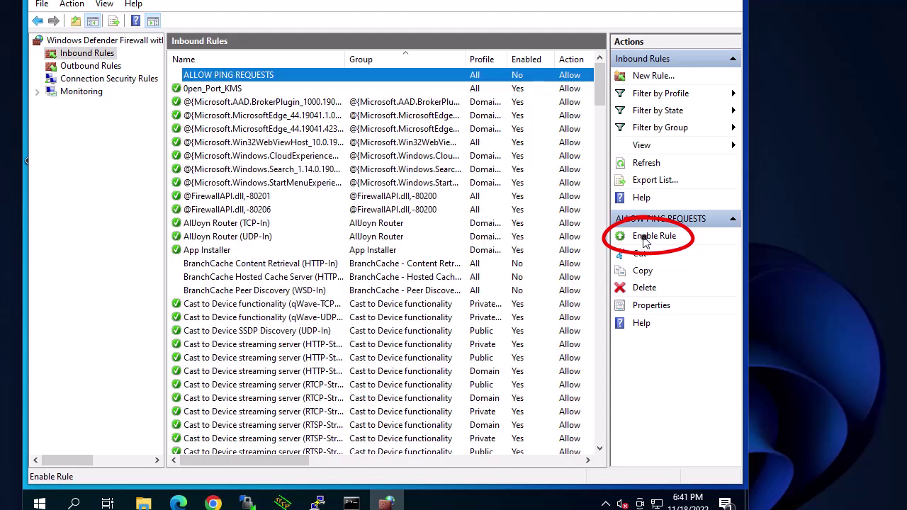
pyautogui.click(199, 155)
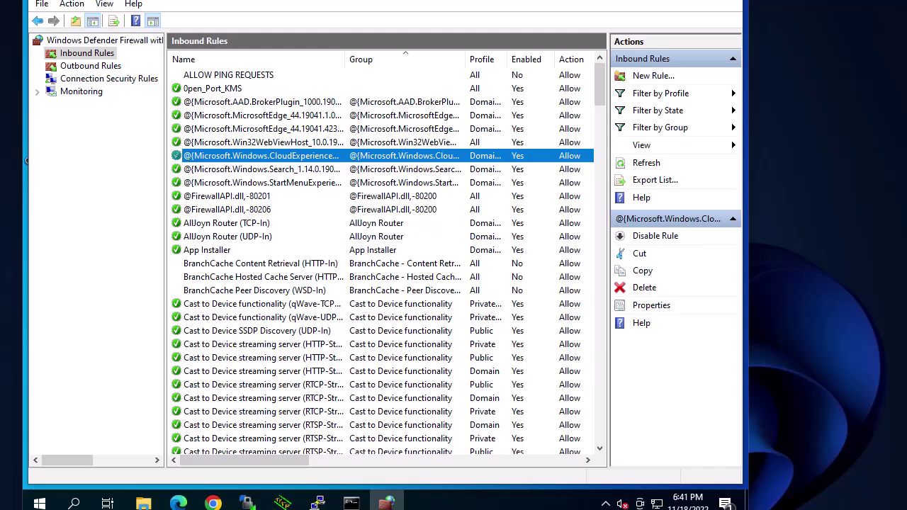
# Step: Switch to the QEMU (Linux) machine, stop the running ping, and start a fresh ping to 10.1.1.55 in a cleared terminal
pyautogui.click(726, 509)
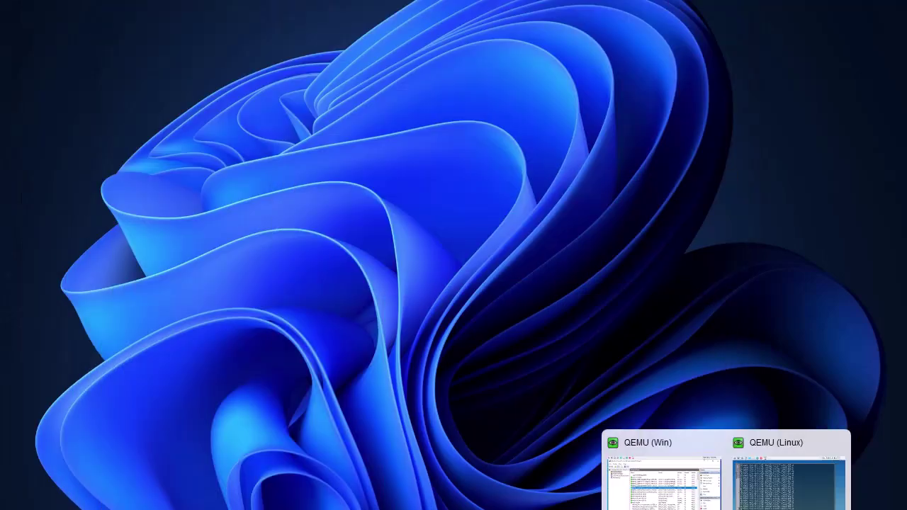
pyautogui.click(790, 486)
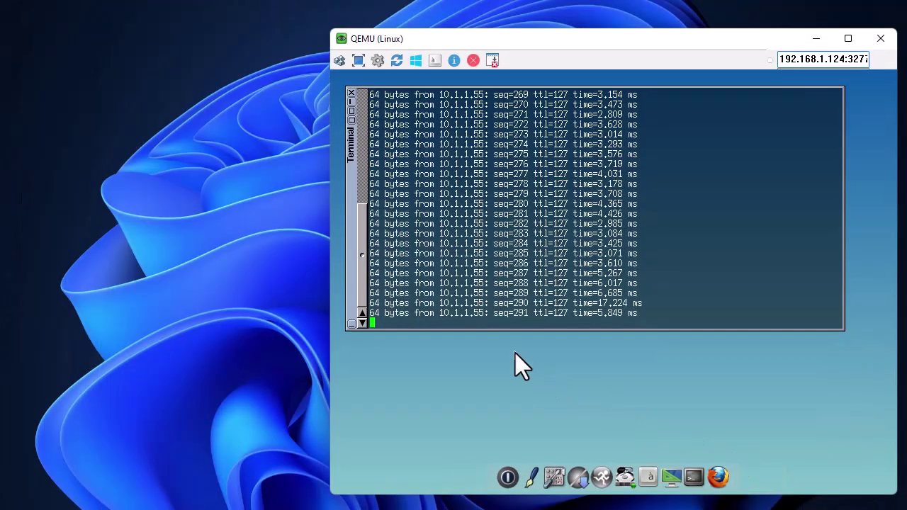
pyautogui.hotkey('ctrl', 'c')
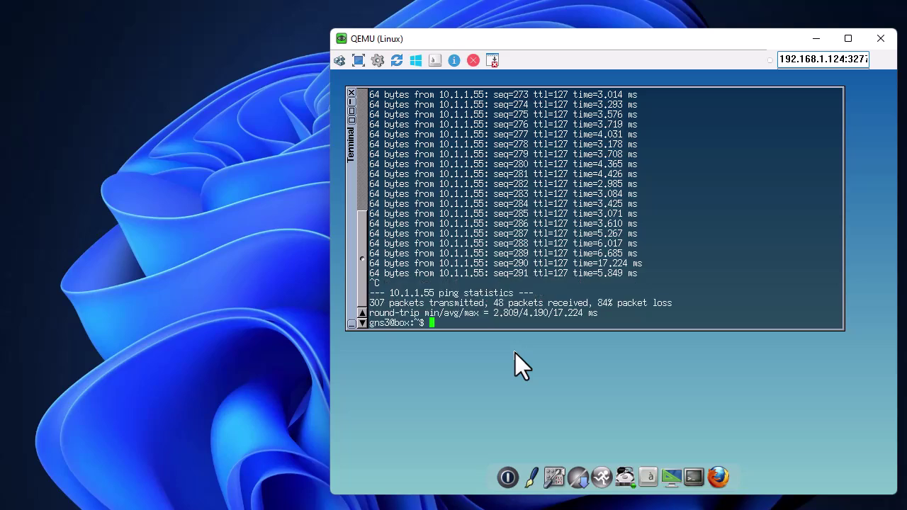
pyautogui.hotkey('ctrl', 'l')
pyautogui.press('Up')
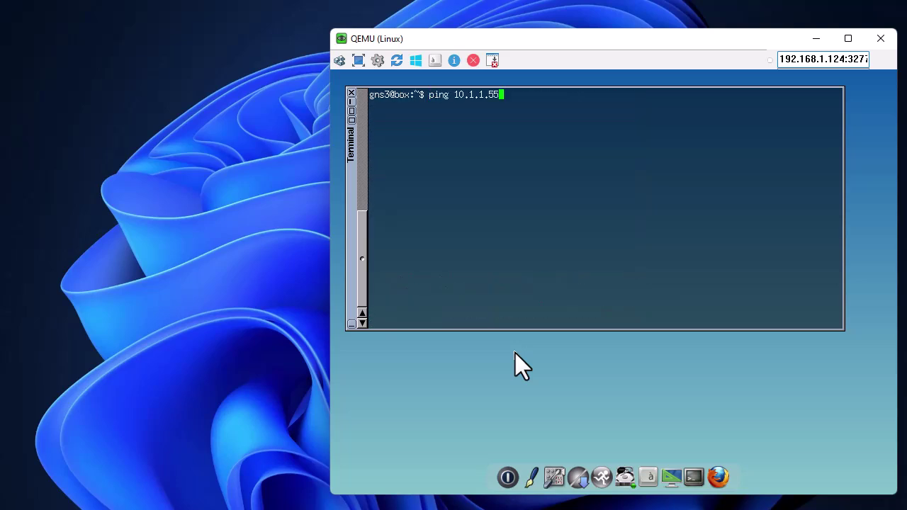
pyautogui.press('Return')
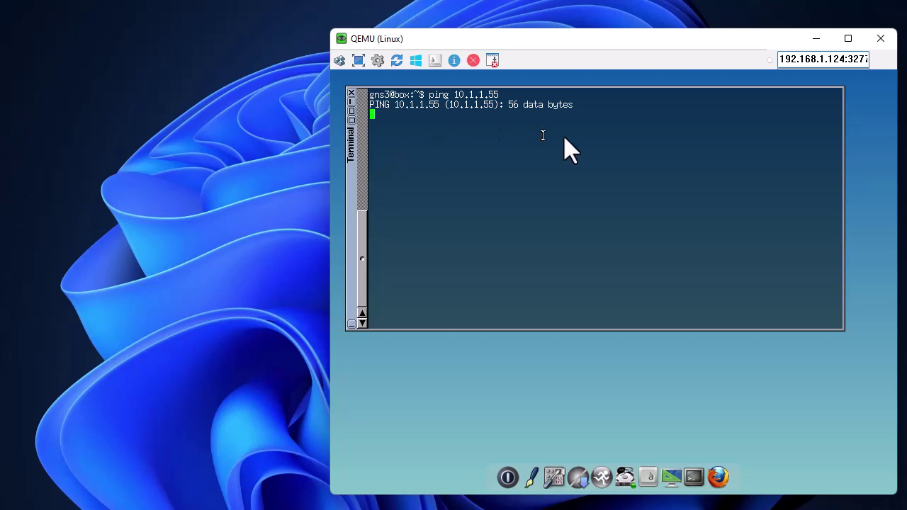
# Step: Minimize the Linux machine's window and return to the inbound firewall rules on the QEMU (Win) machine
pyautogui.click(816, 39)
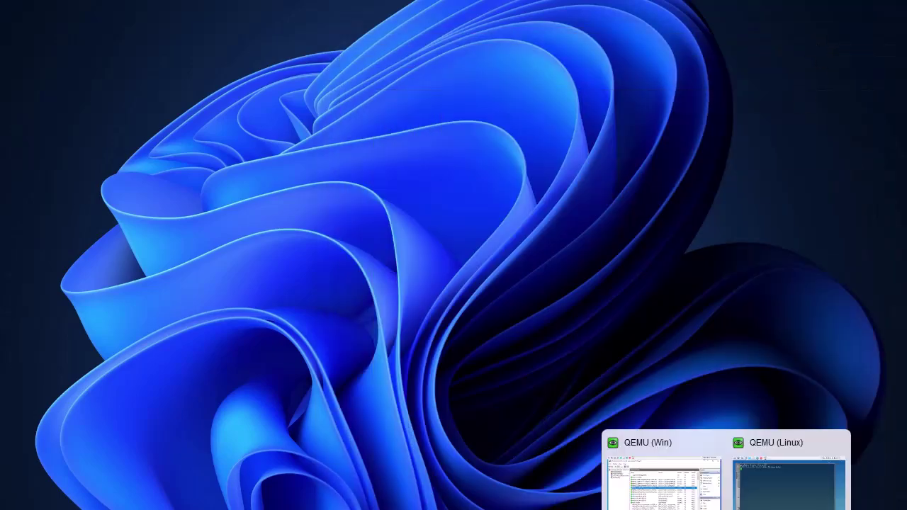
pyautogui.click(663, 482)
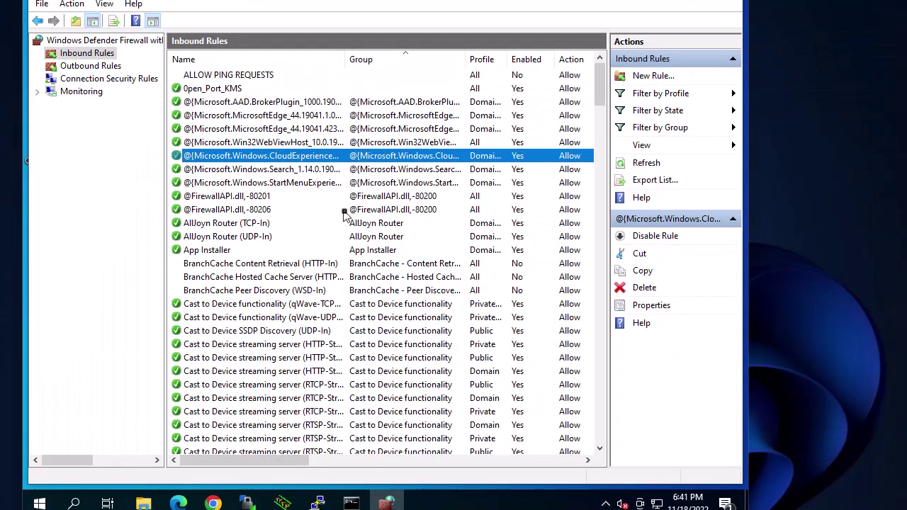